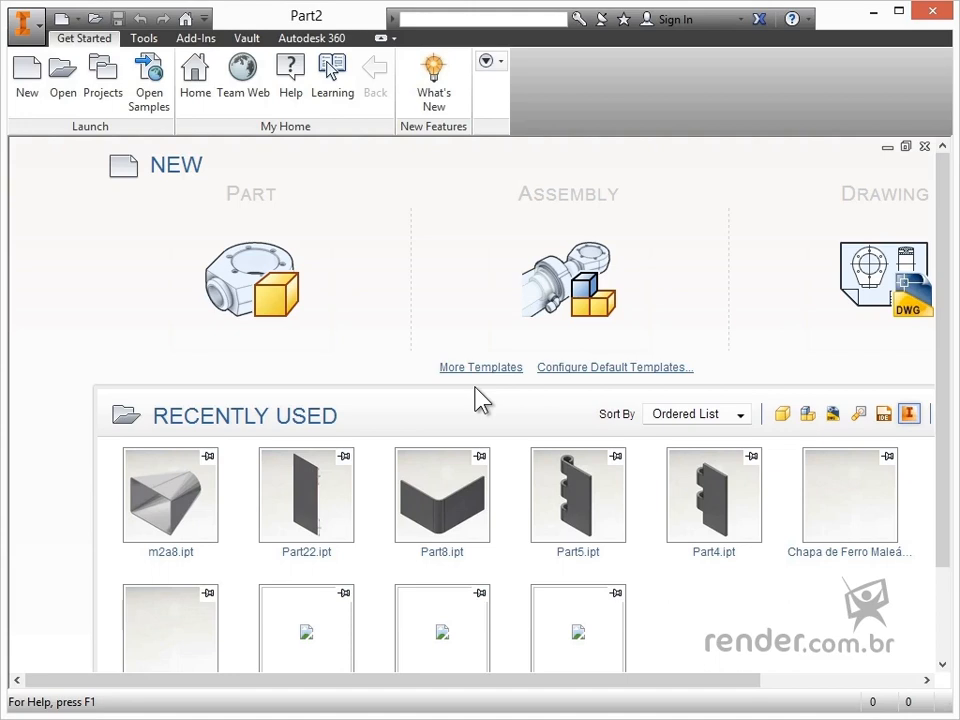
Step: Create a new part from the metric template Chapa de Ferro Maleável 2 mm.ipt and accept the style library definitions
left_click(27, 90)
double_click(436, 185)
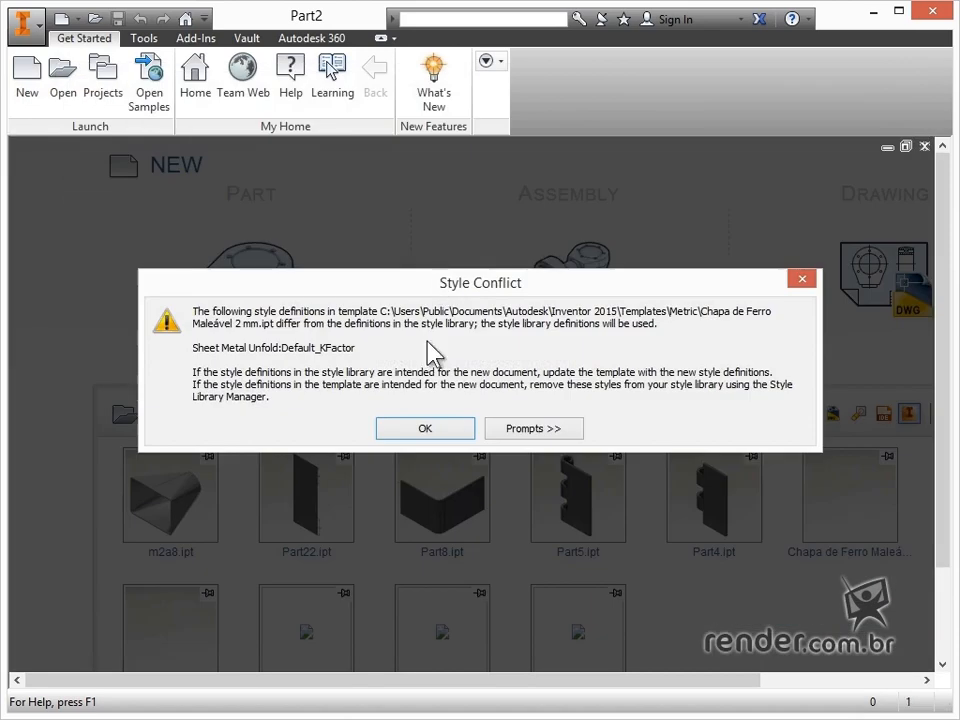
left_click(457, 430)
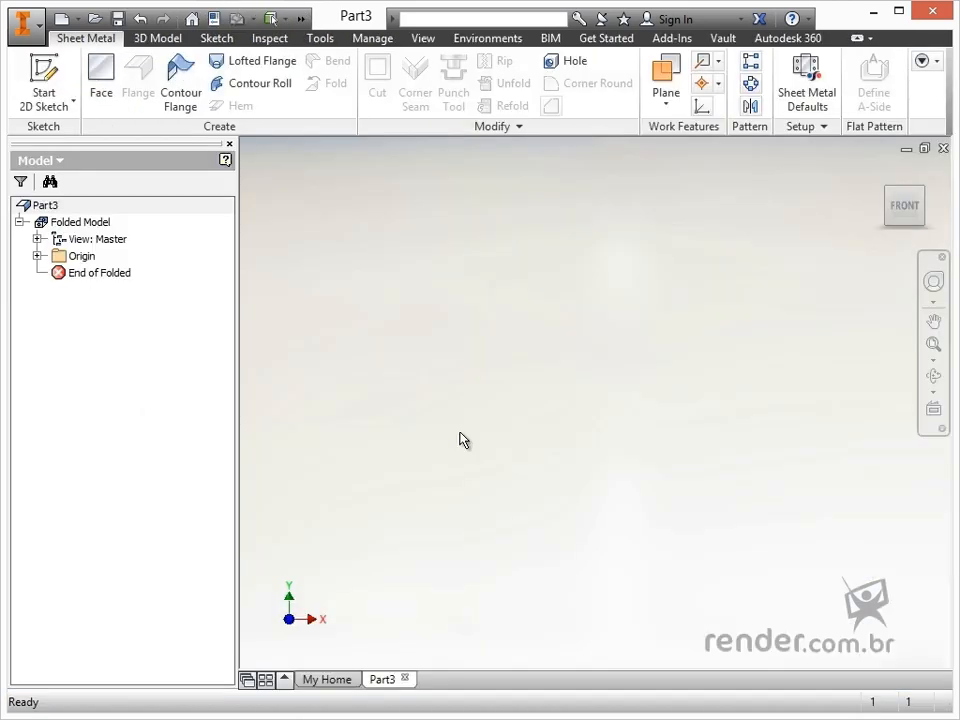
Step: Start a sketch on the XZ plane and draw a horizontal 600 mm base line from the origin
left_click(44, 85)
left_click(641, 454)
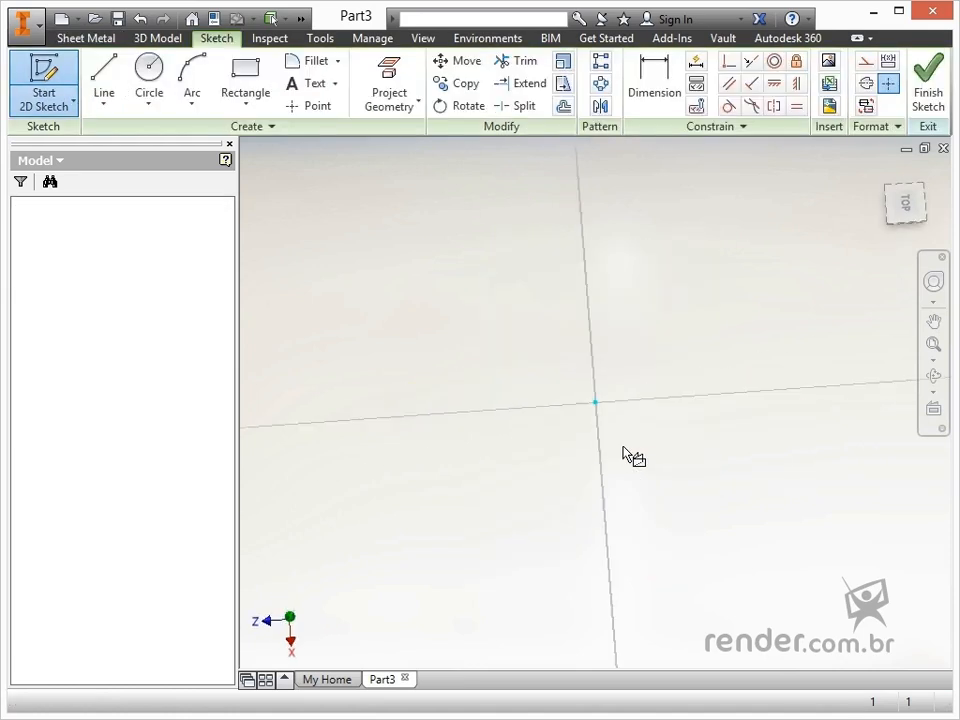
key("l")
left_click(595, 402)
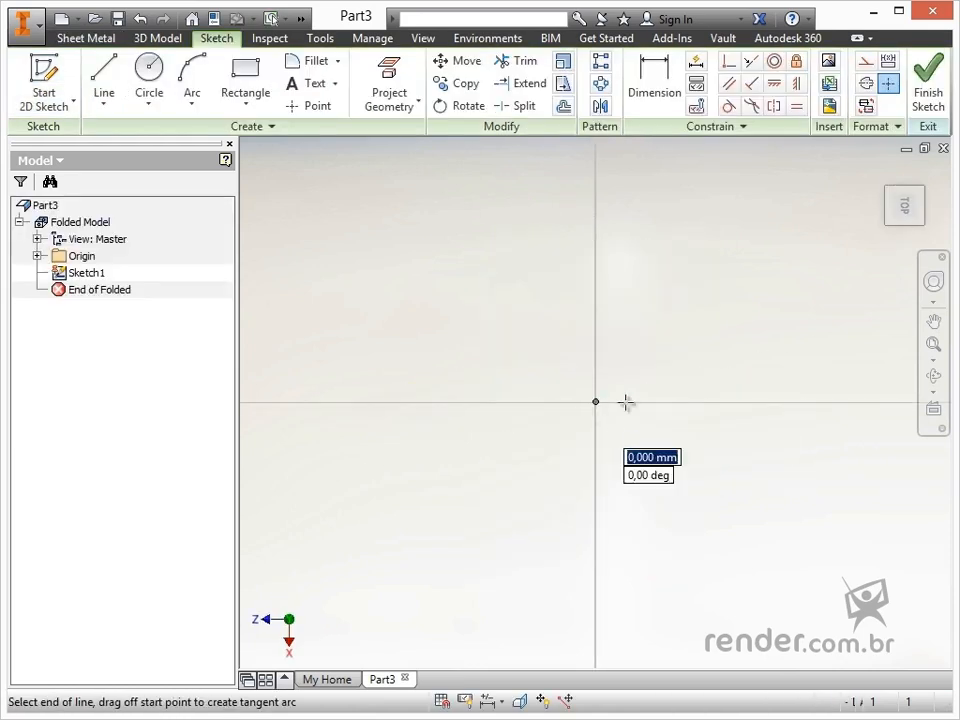
right_click(697, 404)
left_click(750, 407)
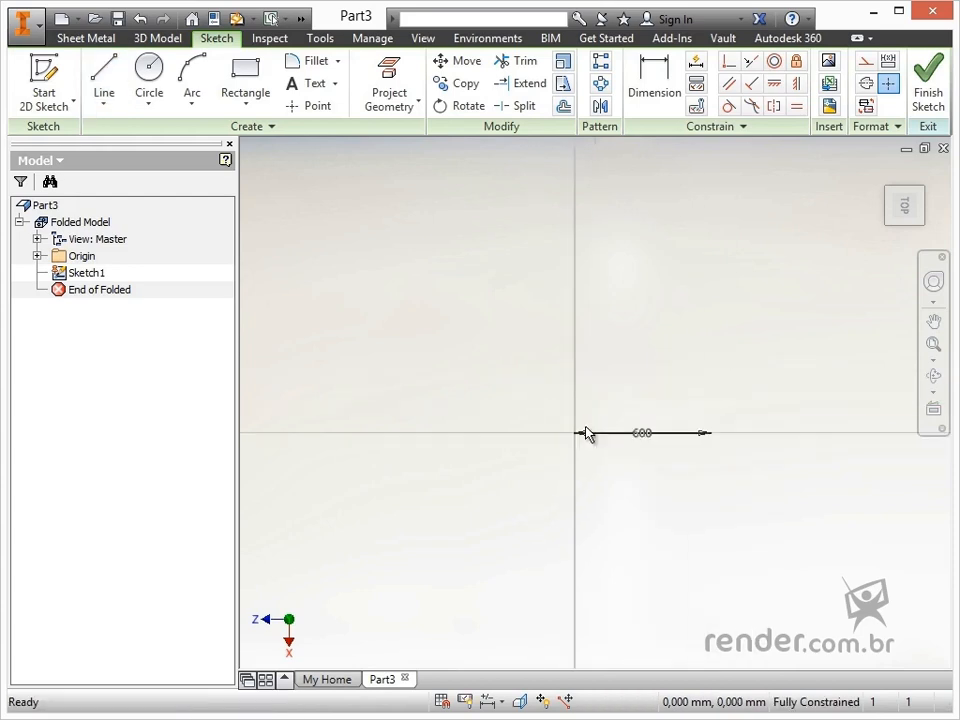
Step: Draw a 400 mm line from the base line's origin end, leaning outward 13° from vertical
key("l")
left_click(466, 470)
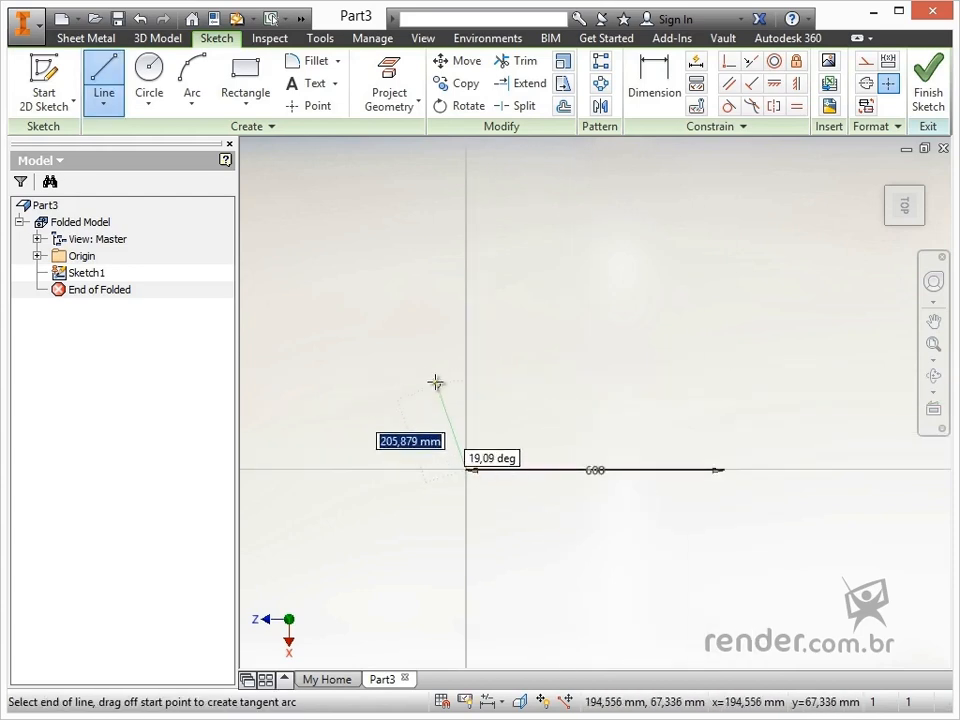
key("Tab")
type("13")
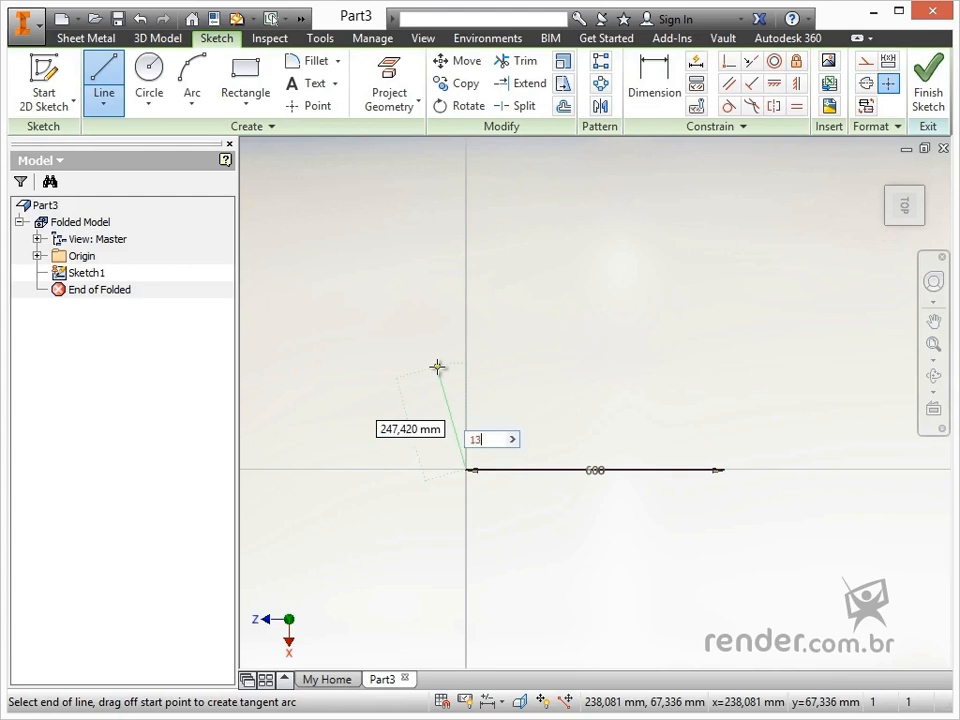
key("Tab")
type("4")
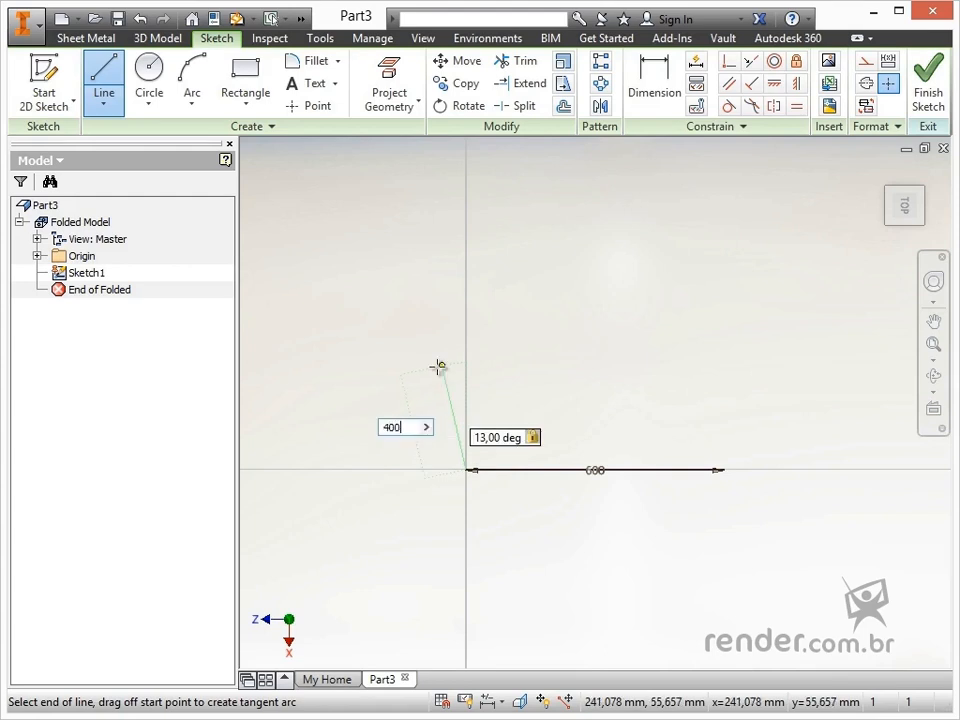
key("Return")
right_click(600, 336)
left_click(668, 332)
Step: Draw a 400 mm line leaning outward 13° from the base line's other end and close the trapezoid with a top line
key("l")
left_click(722, 469)
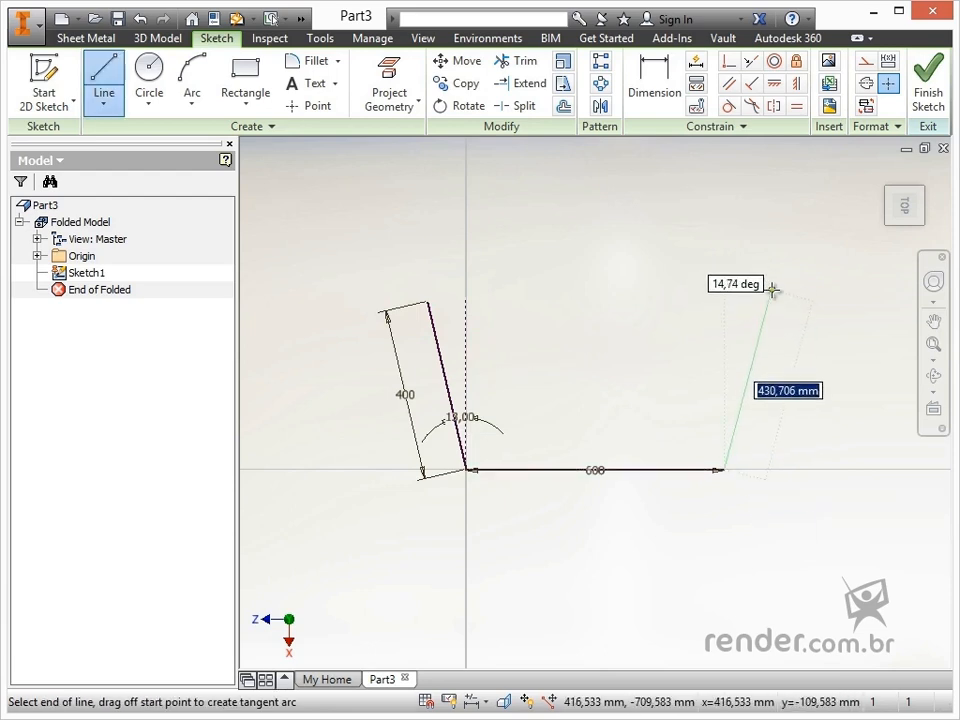
key("Tab")
type("13")
key("Tab")
type("400")
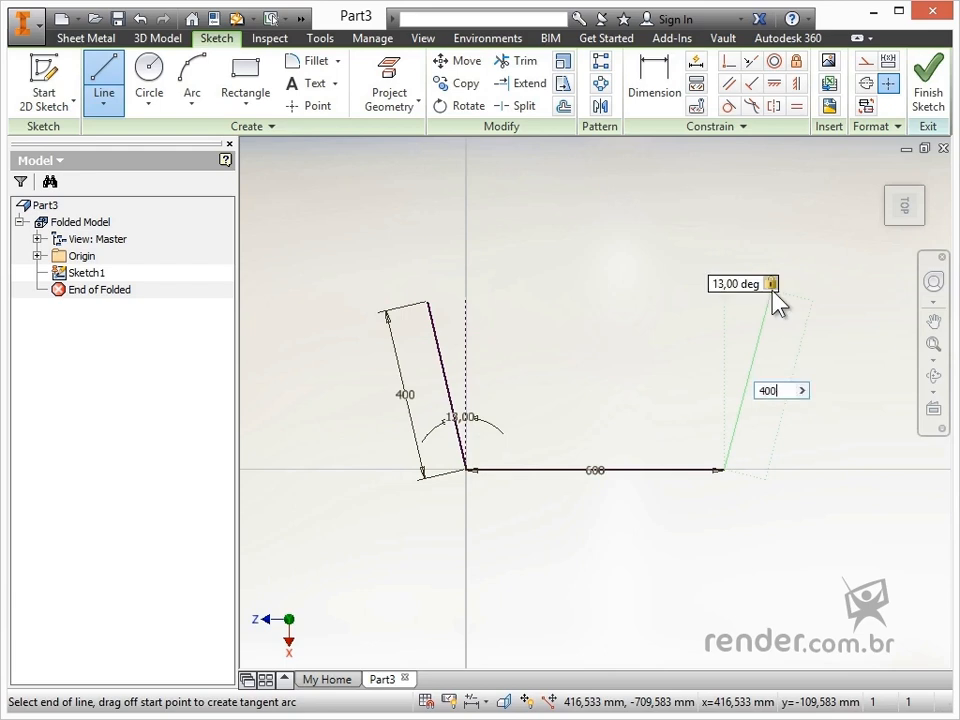
key("Return")
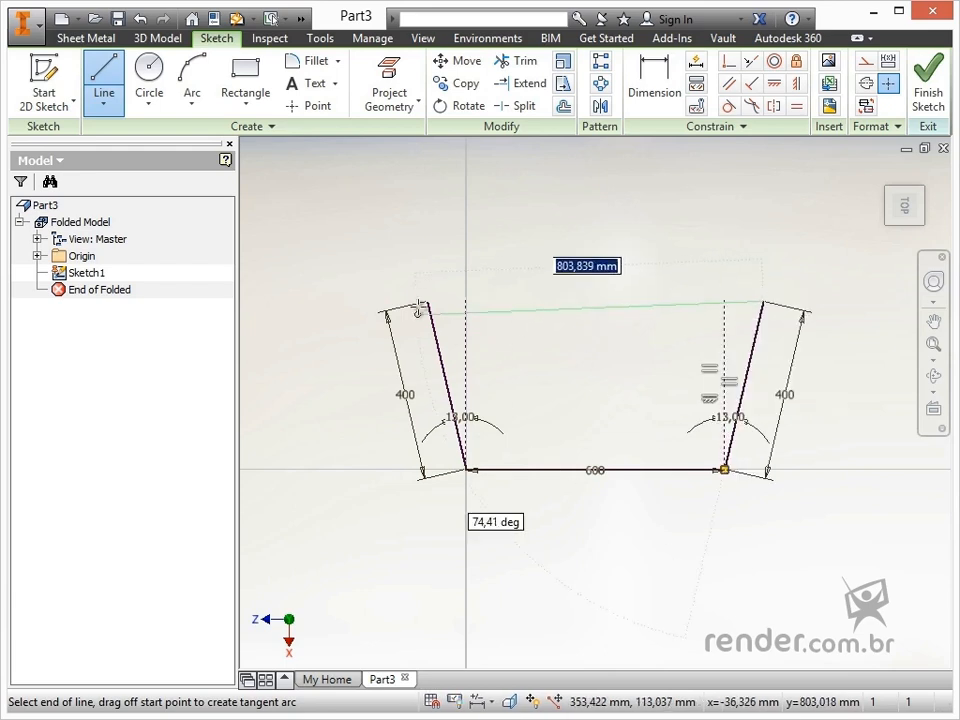
left_click(428, 299)
right_click(536, 300)
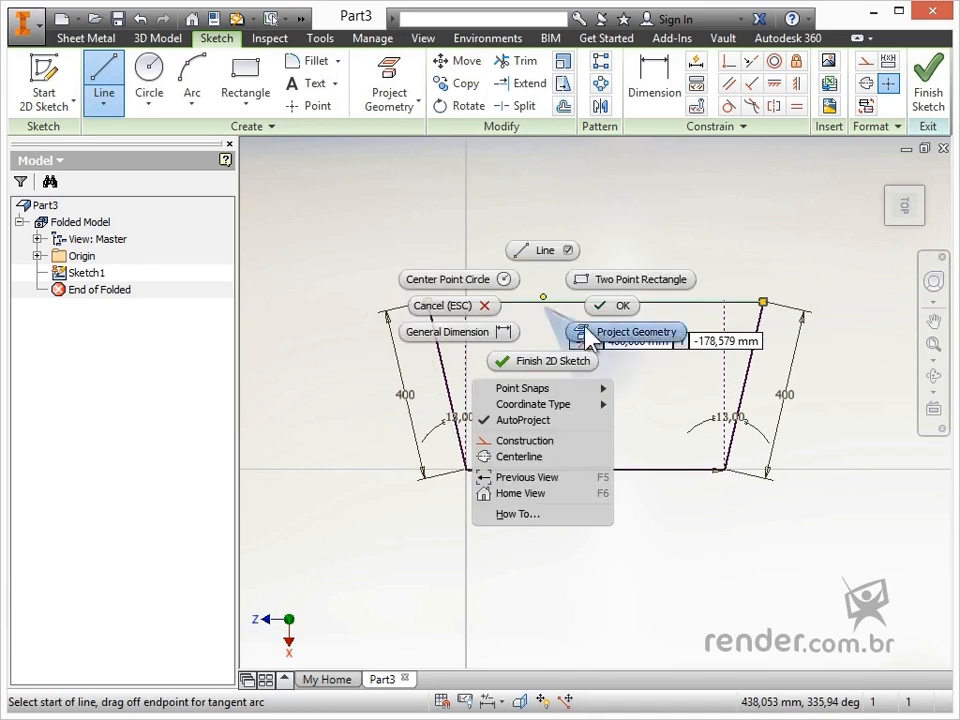
left_click(600, 306)
Step: Delete the two 400 mm length dimensions from the trapezoid's slanted sides
left_click(412, 397)
key("Delete")
left_click(782, 414)
key("Delete")
Step: Dimension the trapezoid's height between its top and bottom lines as 380 mm
key("d")
left_click(619, 302)
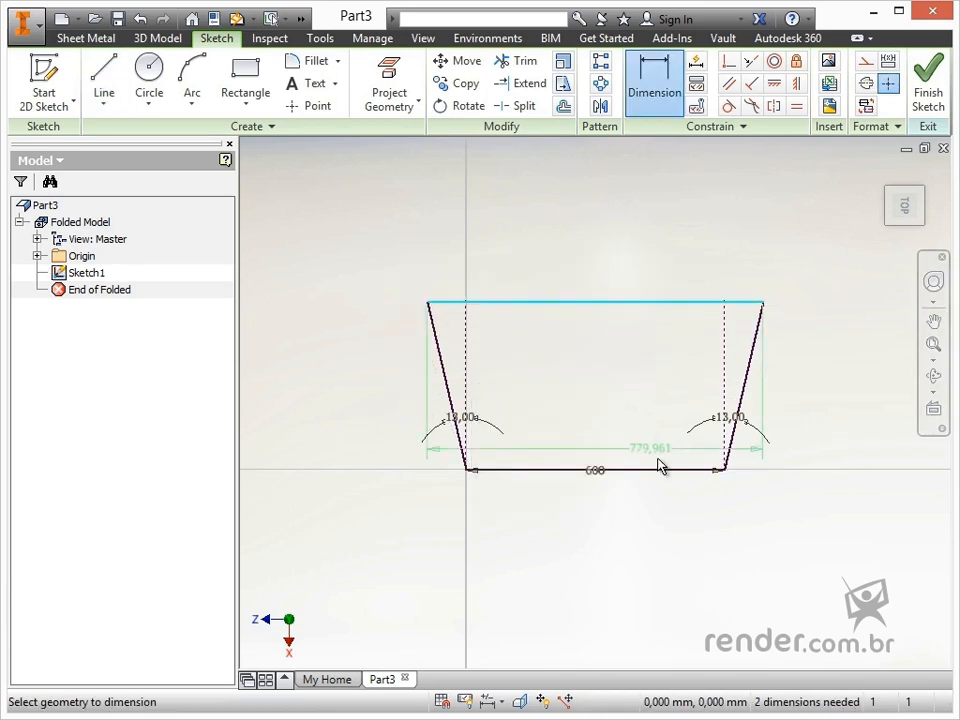
left_click(675, 469)
left_click(820, 421)
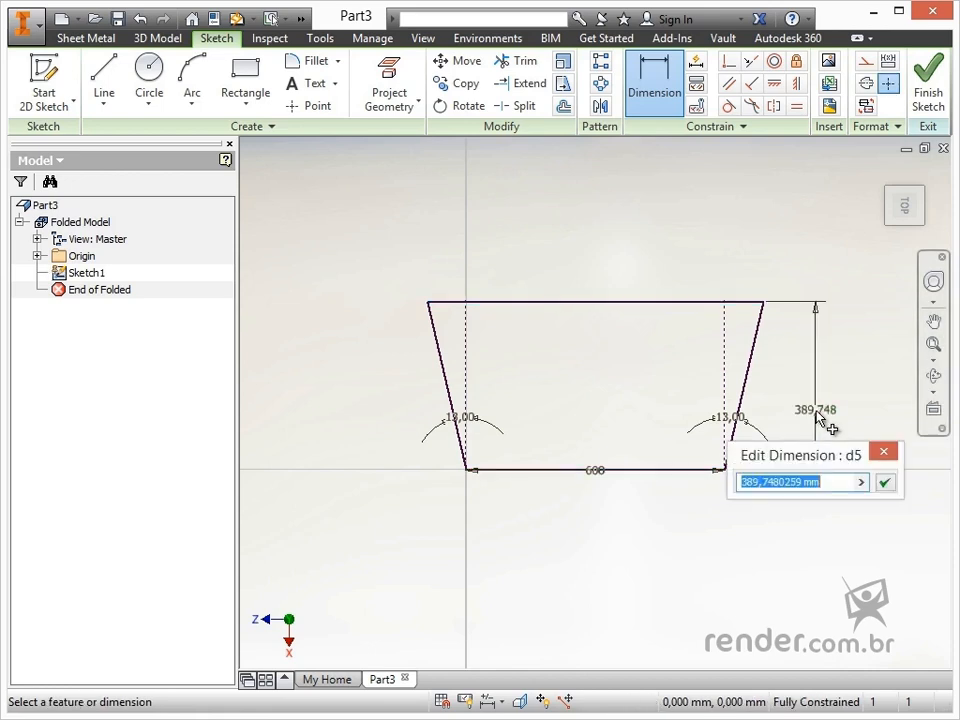
type("380")
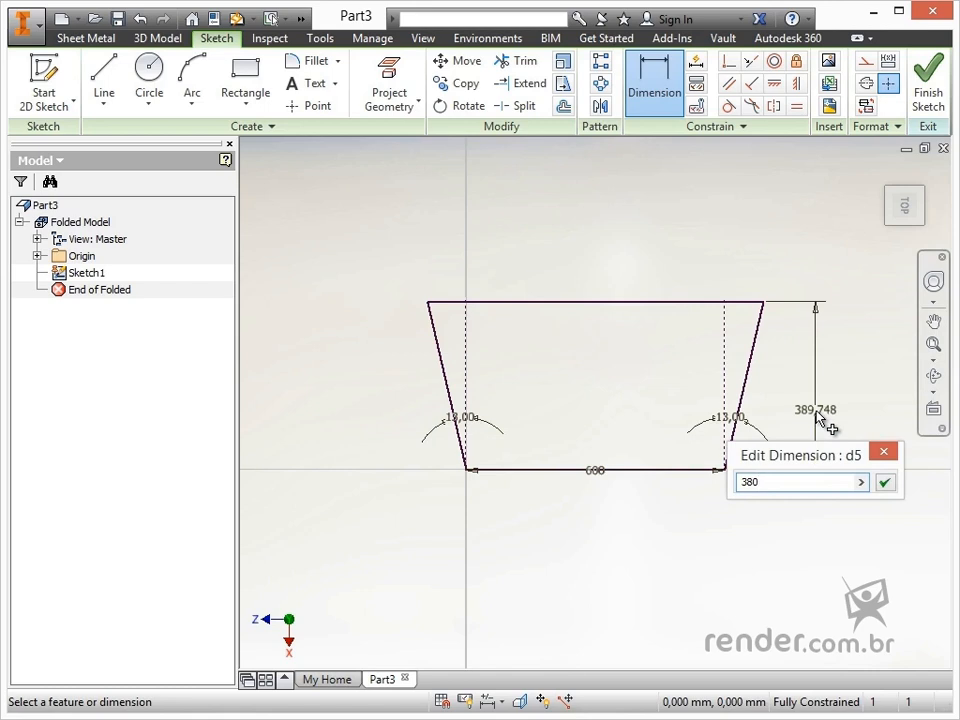
key("Return")
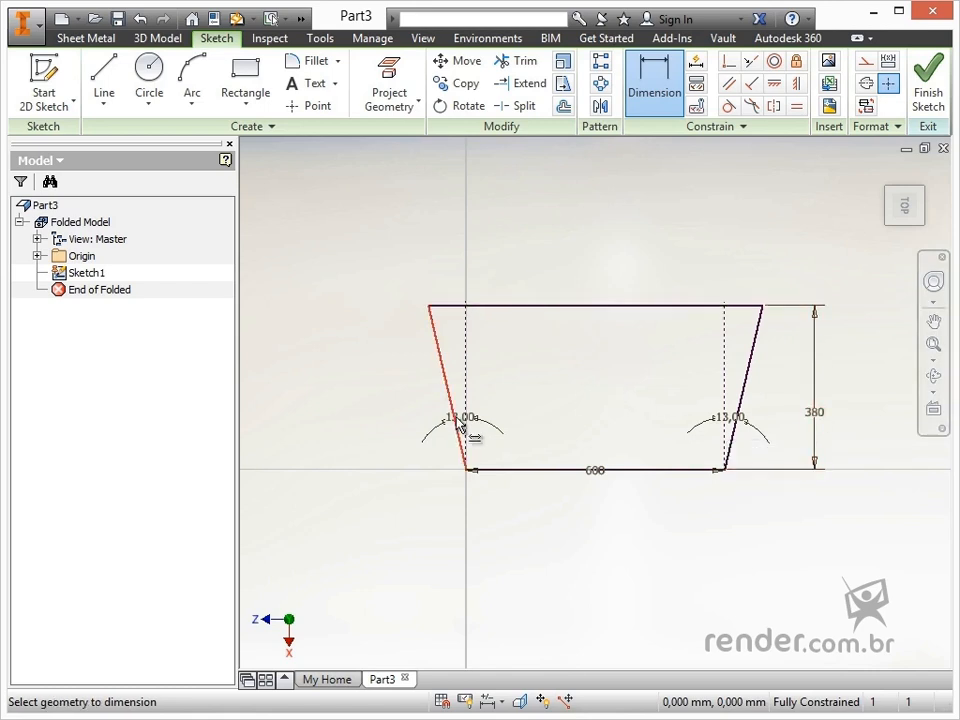
Step: Finish the sketch and create a sheet metal face from the trapezoid profile
right_click(546, 389)
left_click(530, 434)
left_click(104, 97)
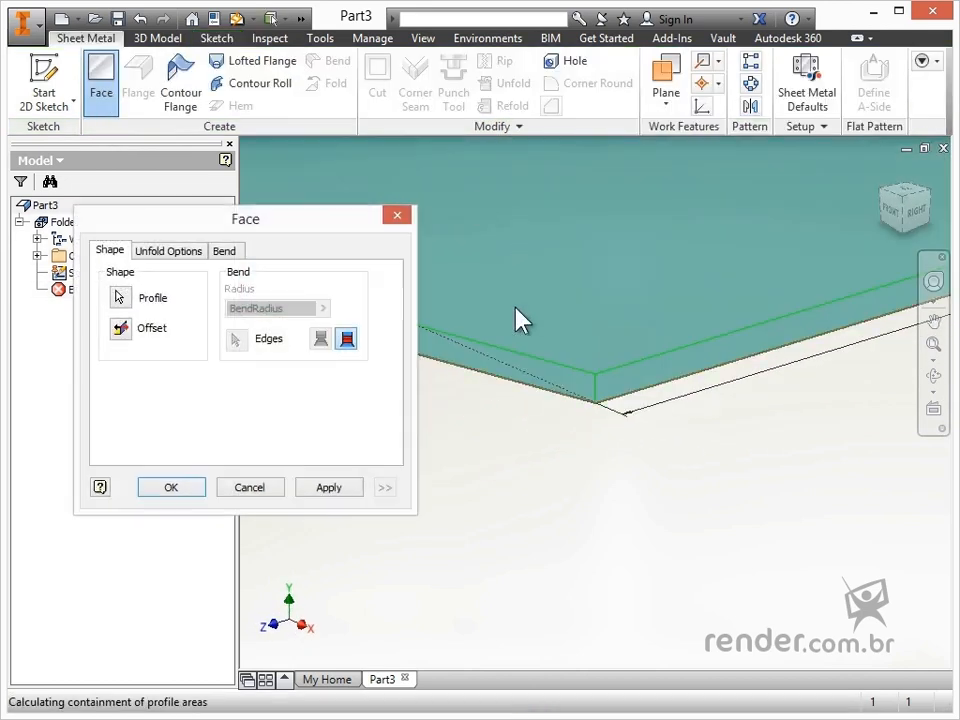
left_click(197, 485)
Step: Start a new sketch on the top face of the trapezoidal plate
scroll(395, 396, "down", 3)
scroll(408, 386, "down", 5)
middle_click_drag(408, 386, 493, 533)
scroll(561, 569, "up", 3)
middle_click_drag(550, 552, 632, 555)
left_click(48, 80)
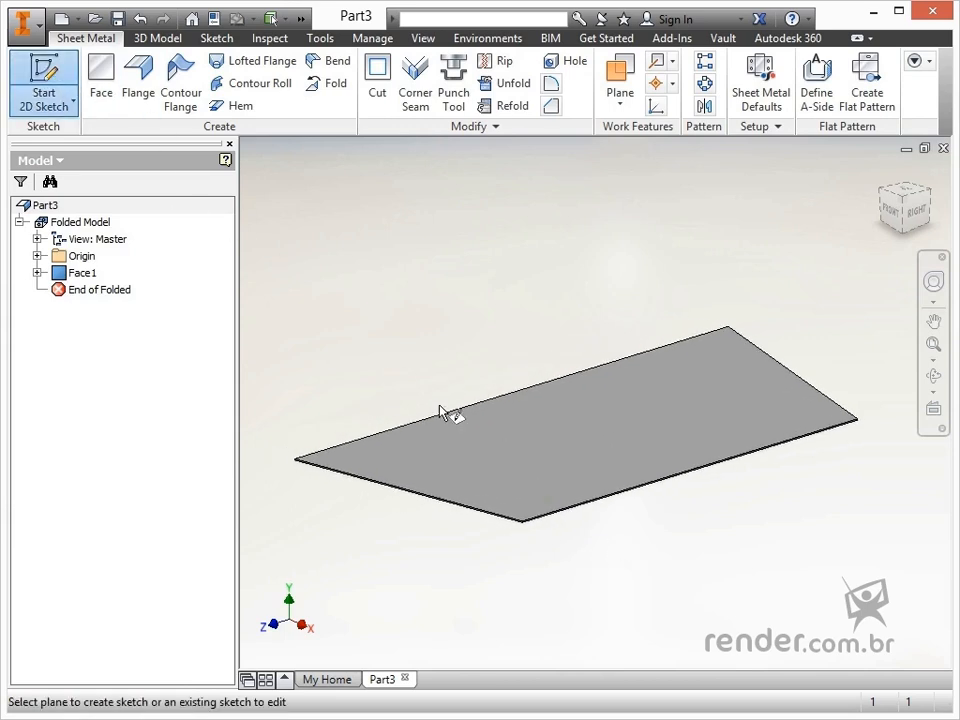
left_click(499, 452)
middle_click_drag(575, 427, 382, 662)
Step: Draw two vertical lines across the plate from its bottom edge to its top edge, one near each slanted side
key("l")
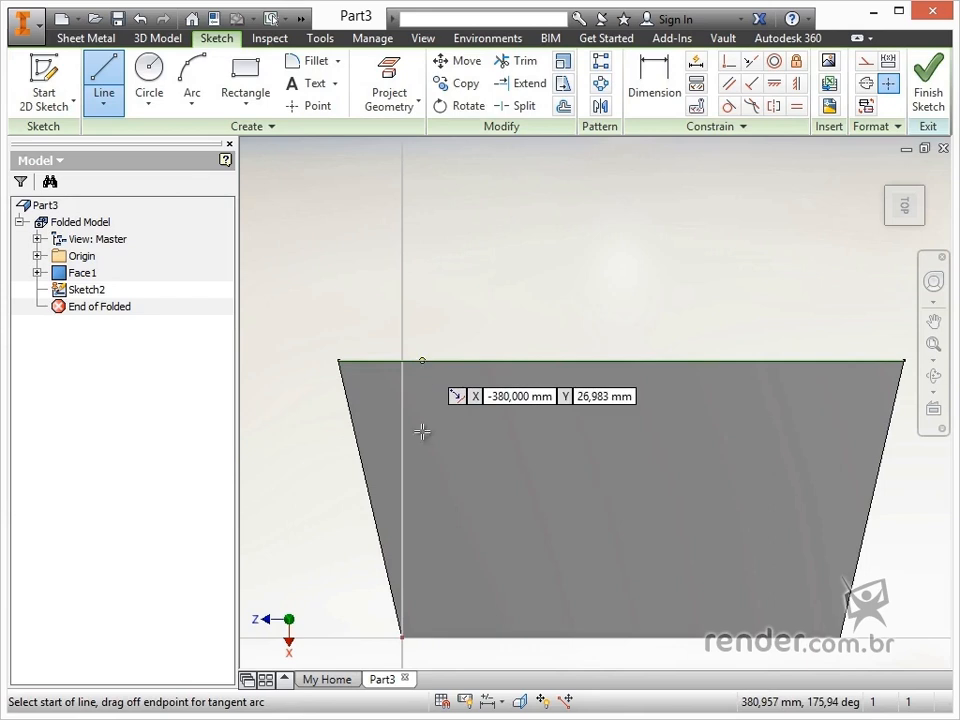
left_click(425, 637)
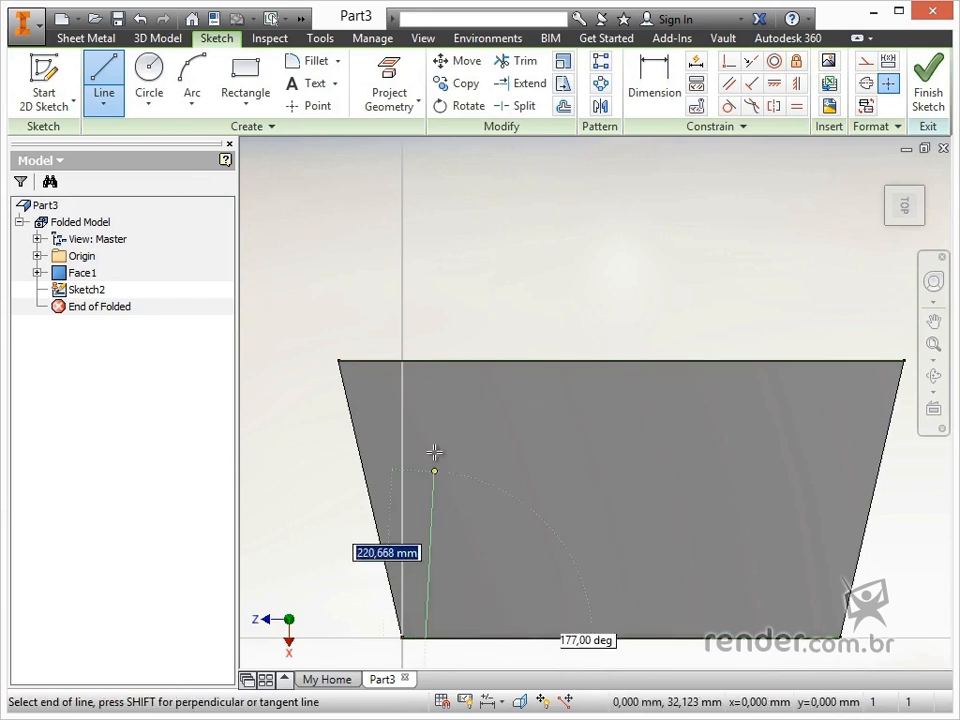
left_click(427, 360)
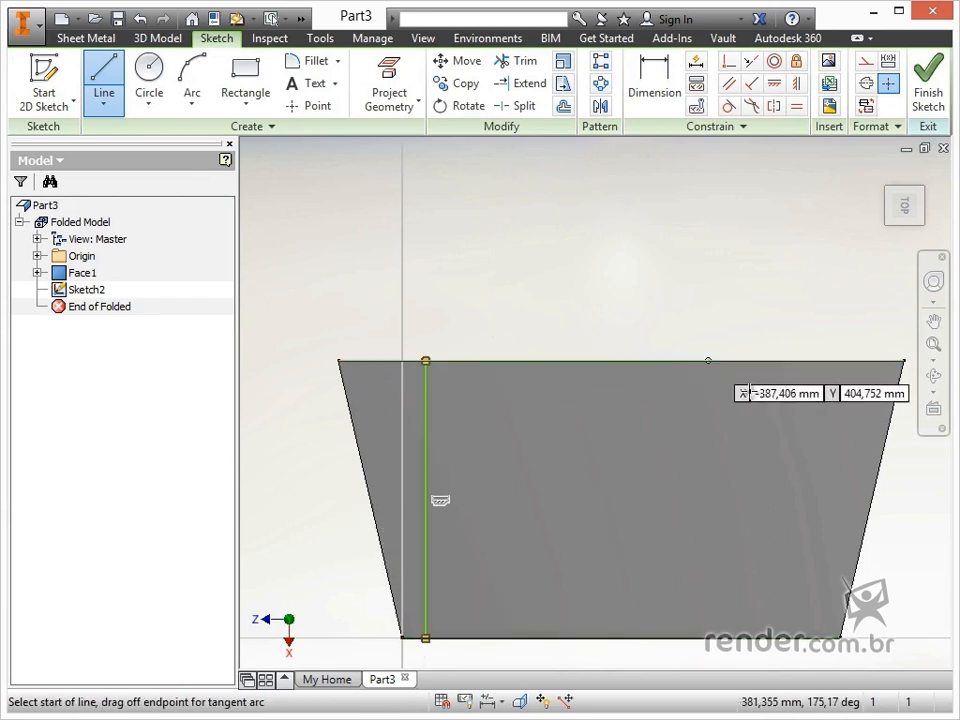
left_click(807, 634)
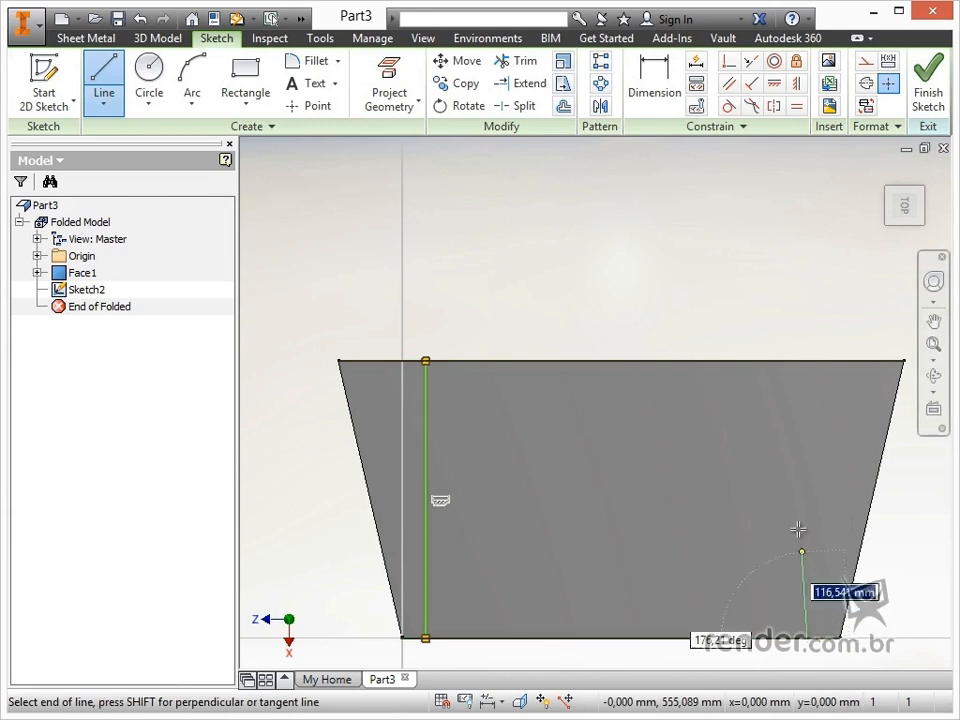
left_click(807, 360)
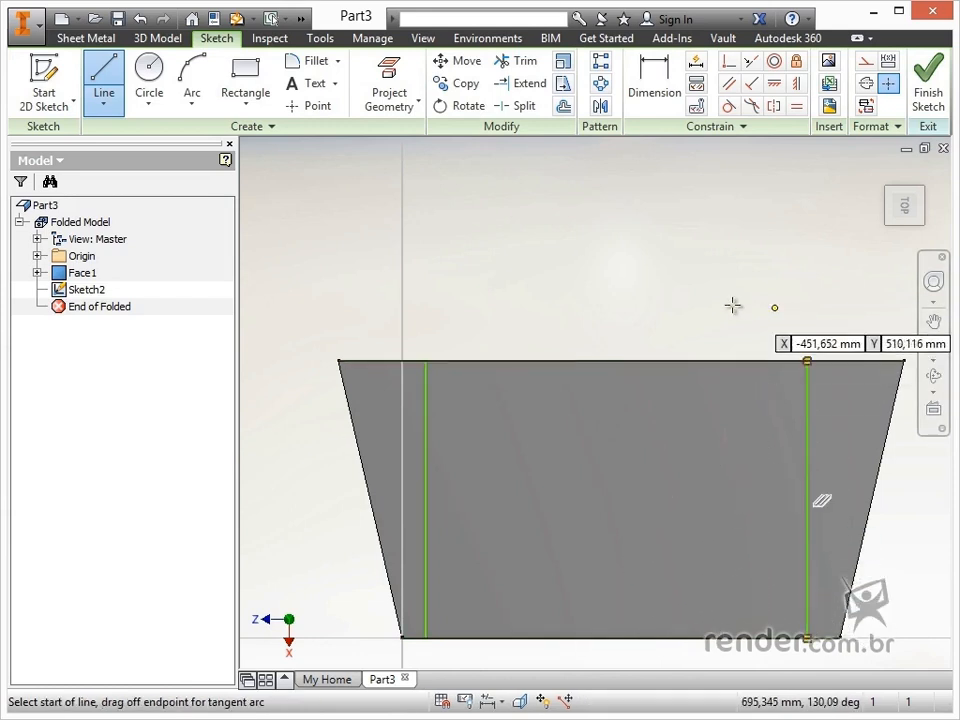
right_click(611, 326)
left_click(675, 326)
Step: Dimension the left vertical line 40 mm from the plate's lower-left corner
key("d")
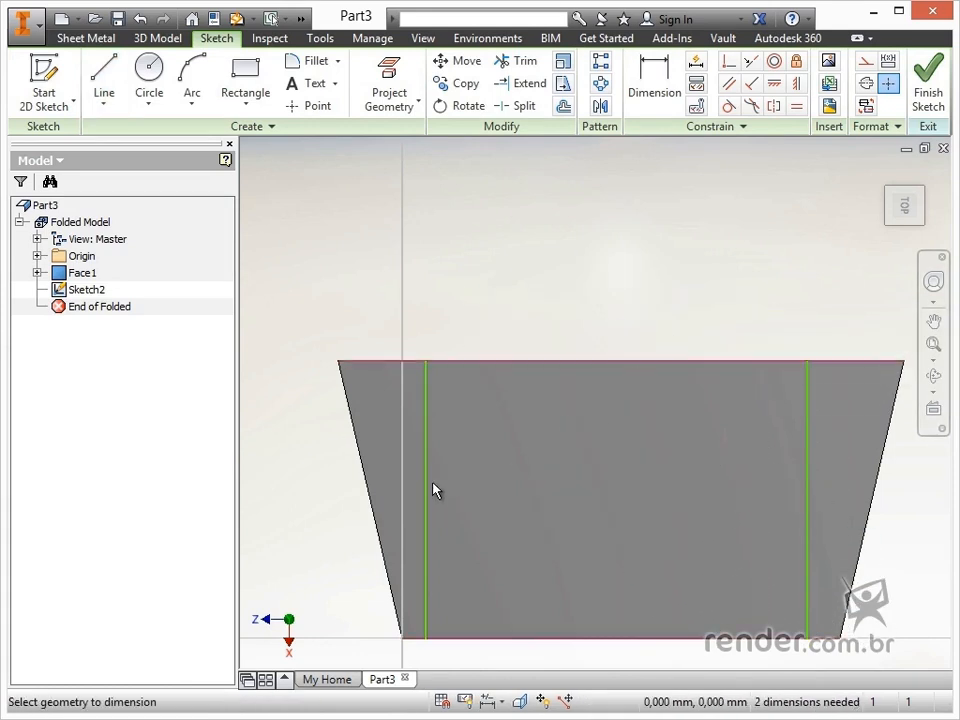
left_click(427, 513)
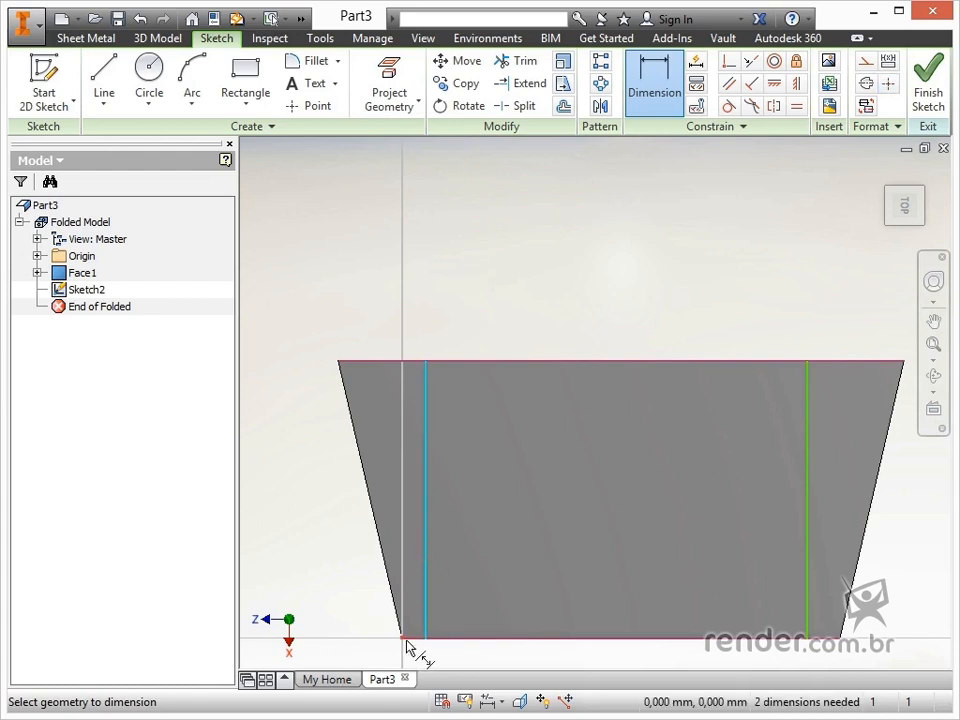
left_click(418, 668)
type("40")
key("Return")
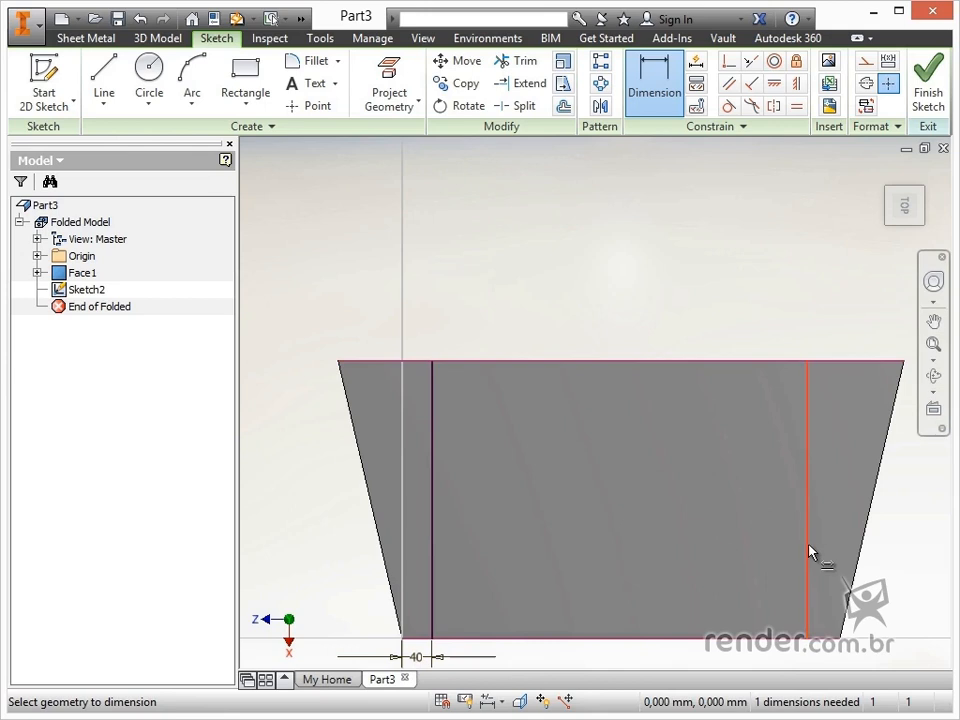
Step: Dimension the right vertical line 40 mm from the plate's lower-right corner and finish the sketch
left_click(808, 550)
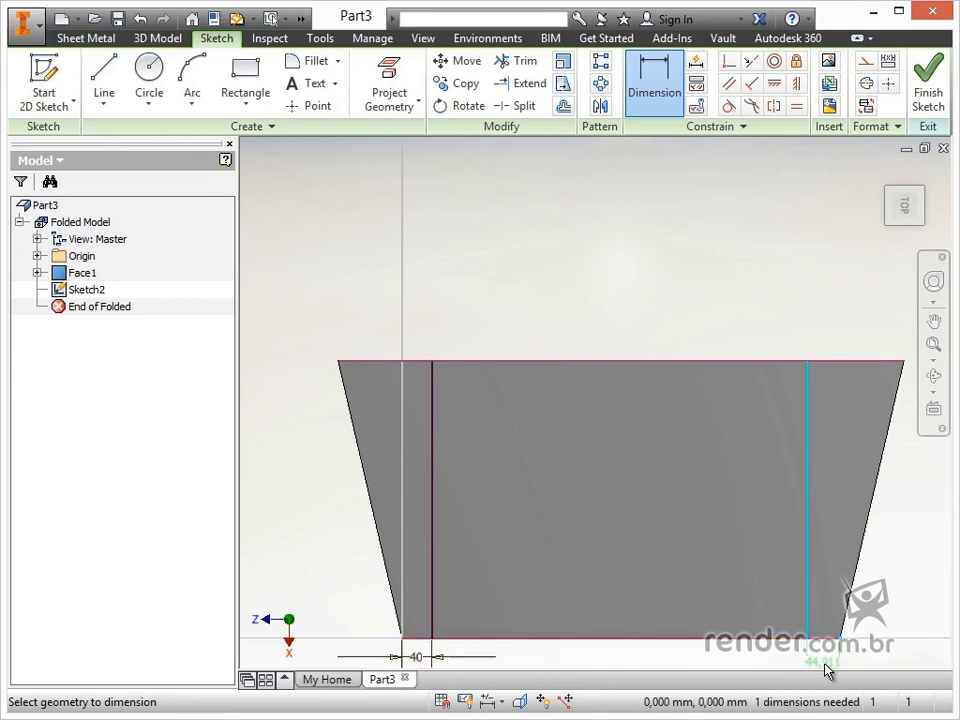
left_click(826, 668)
type("40")
key("Return")
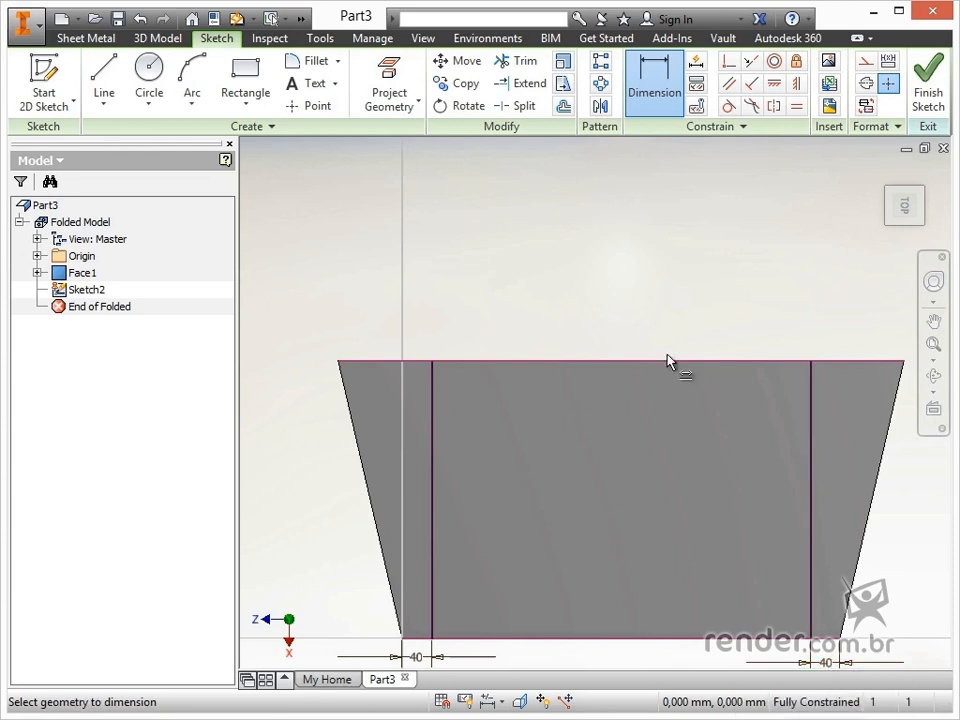
right_click(600, 302)
left_click(599, 337)
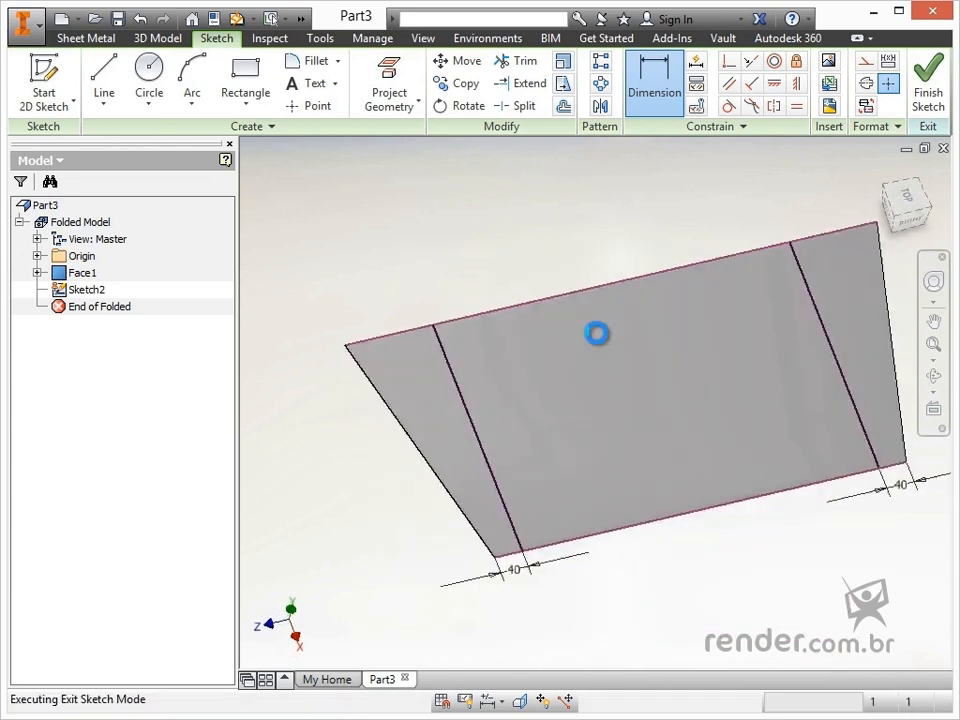
Step: Fold the plate's right end up 90° along the right bend line, flipping the side that folds
left_click(750, 389)
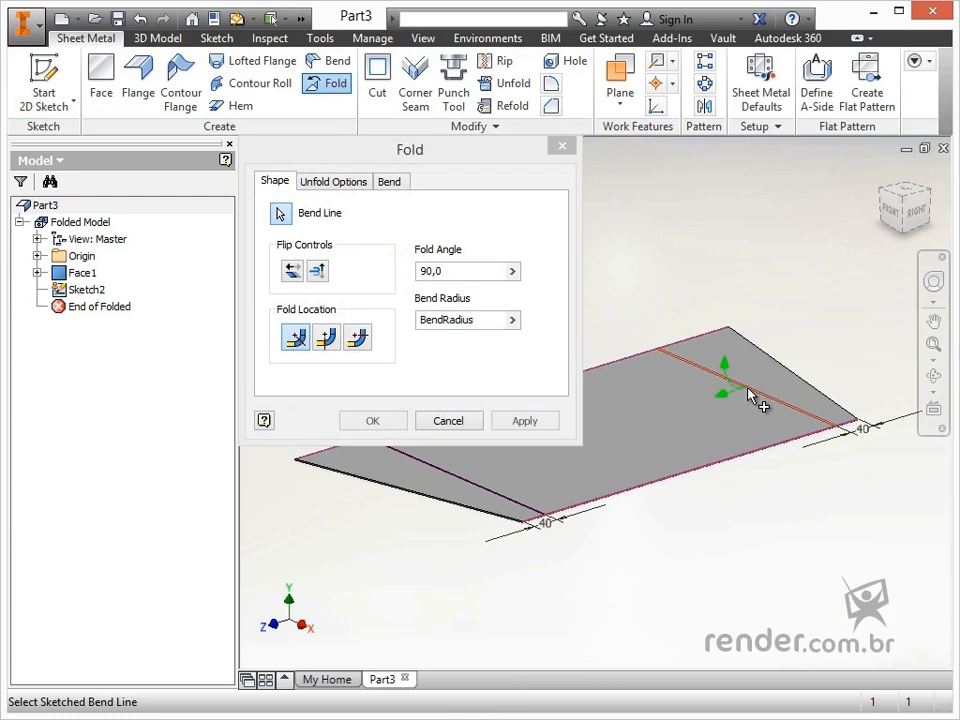
left_click(291, 272)
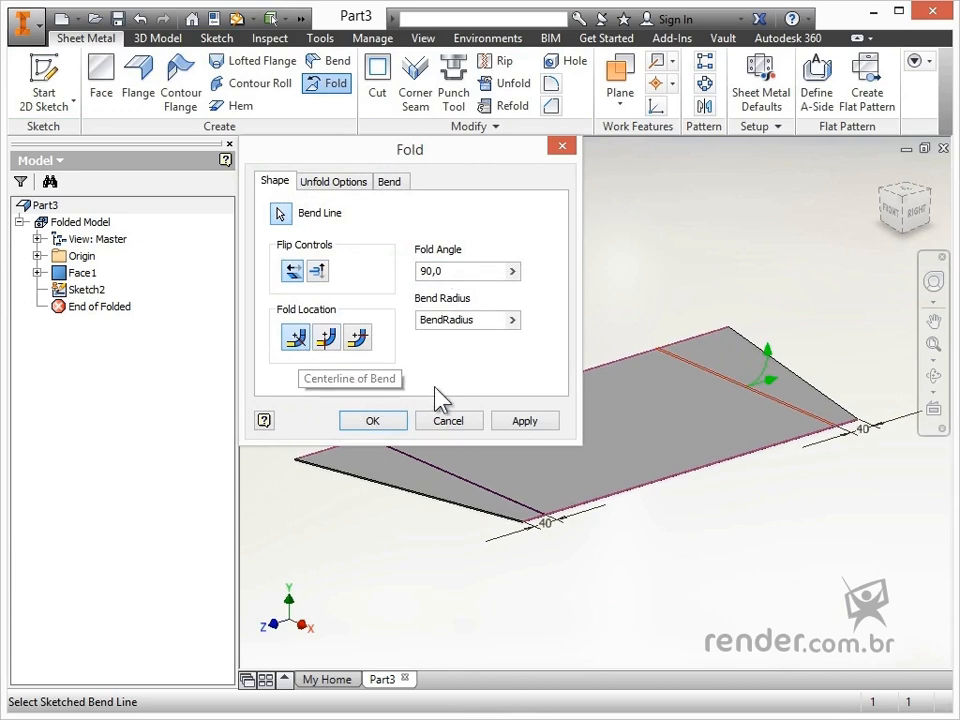
left_click(552, 423)
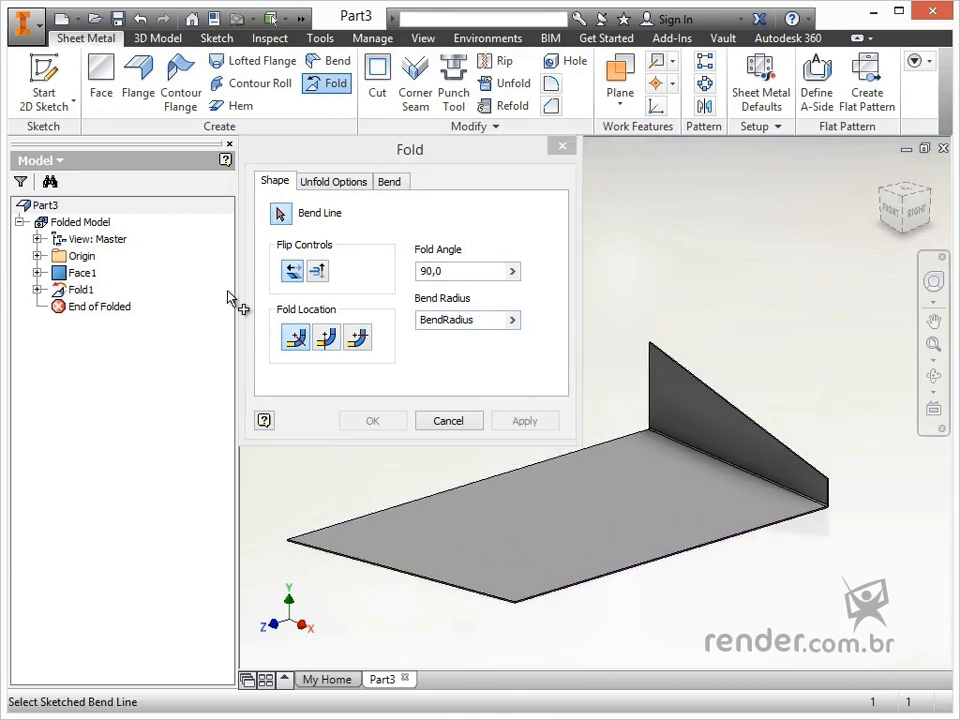
left_click(440, 421)
Step: Share the bend-line sketch used by the fold so its other line can be reused
left_click(37, 289)
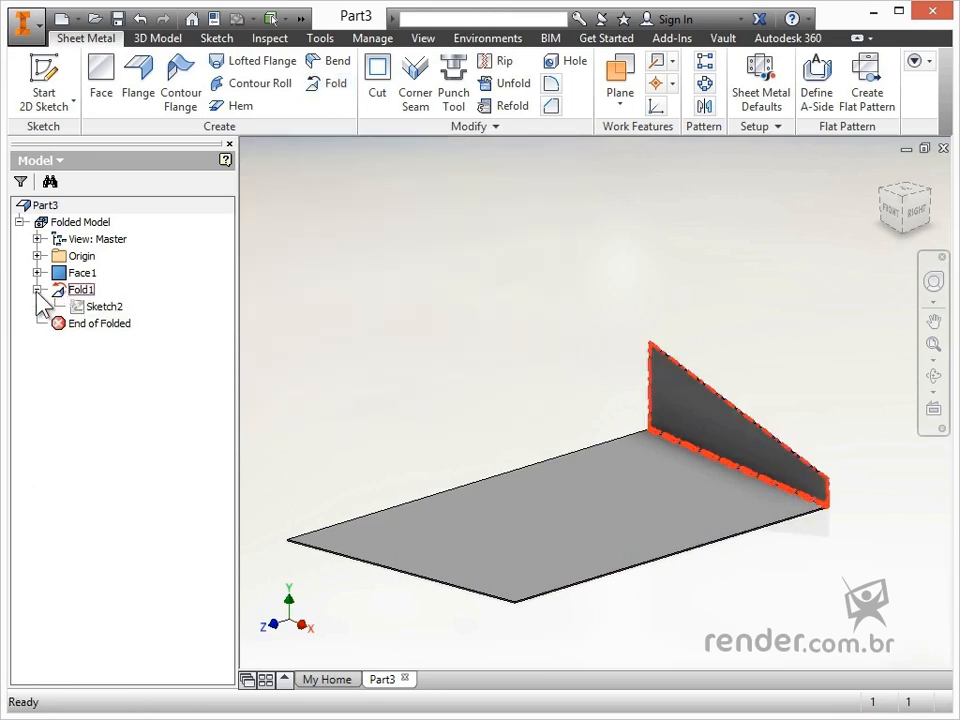
right_click(90, 306)
left_click(174, 398)
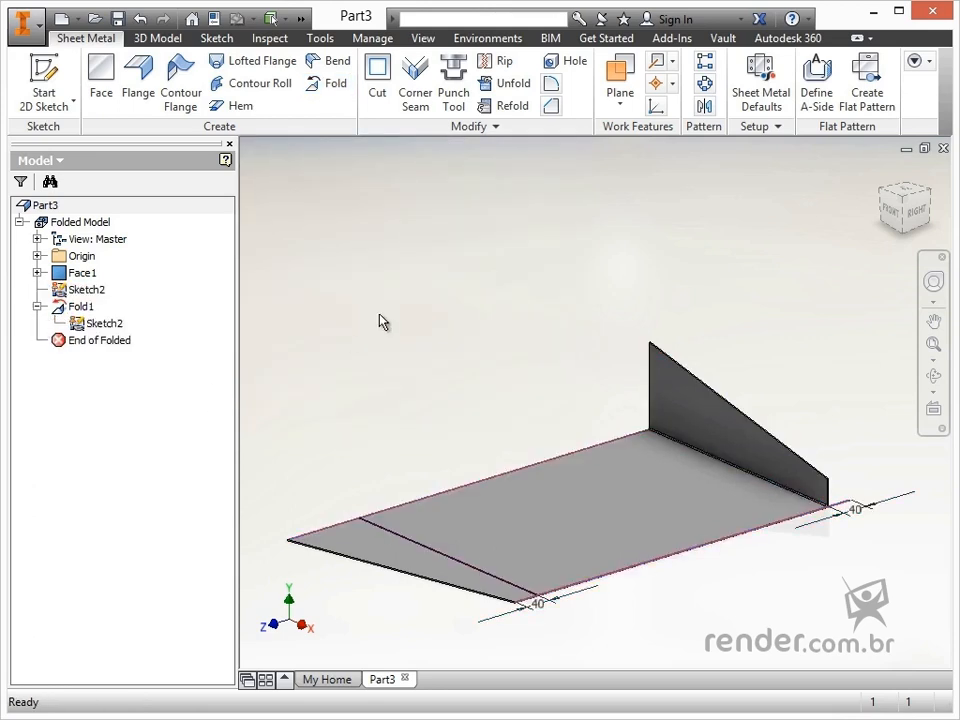
Step: Fold the plate's left end up 90° along the remaining bend line of the shared sketch
left_click(330, 85)
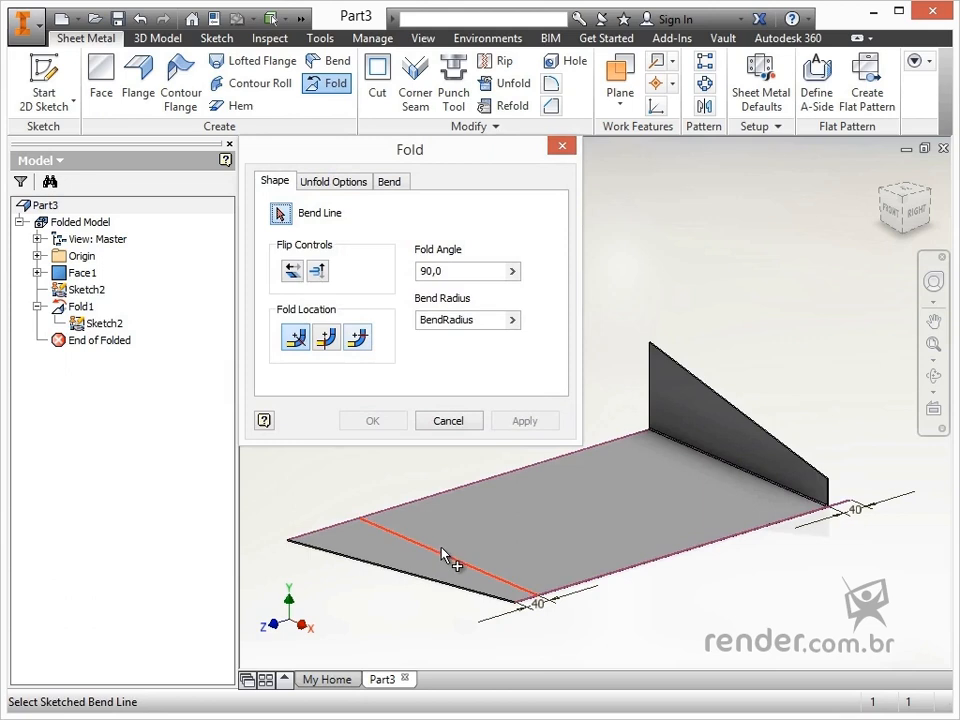
left_click(440, 553)
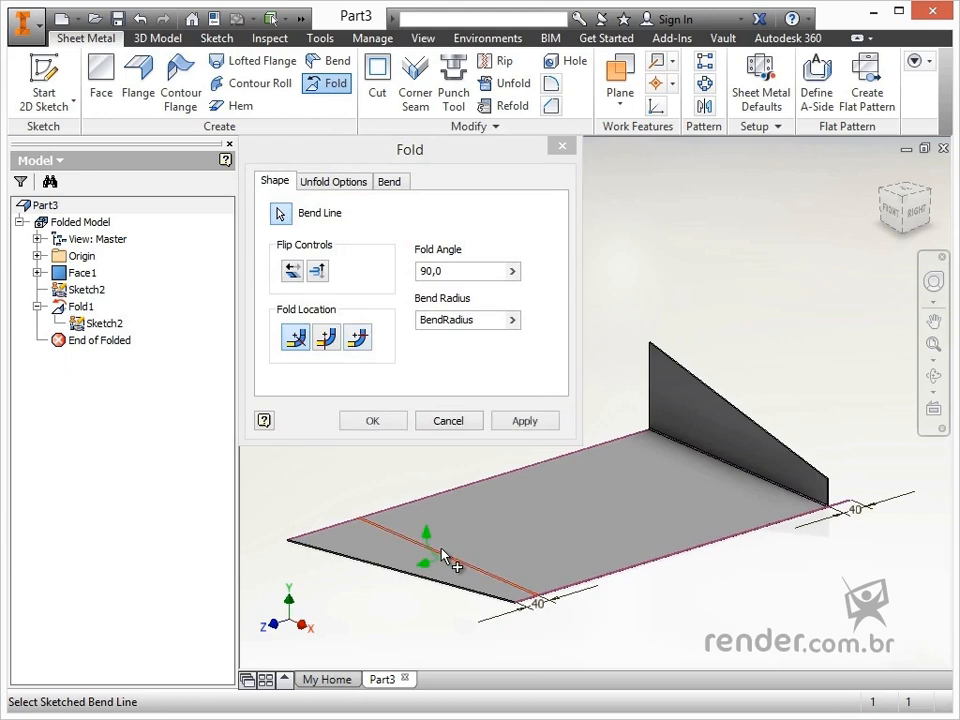
left_click(392, 417)
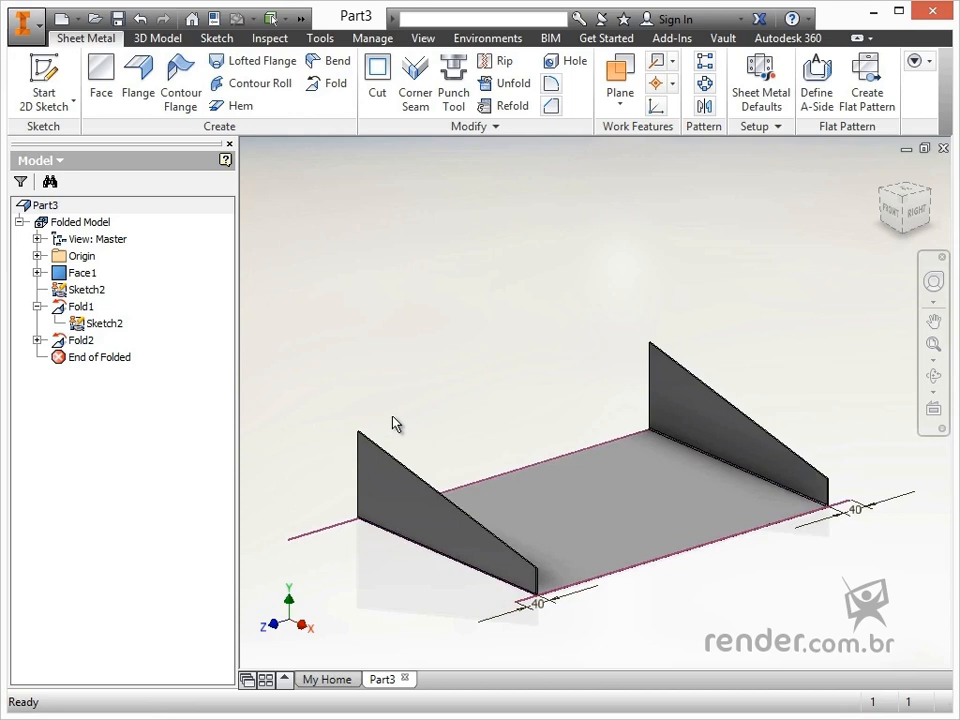
Step: Add 25 mm flanges at 90° along the sloped top edges of both folded side walls
left_click(893, 210)
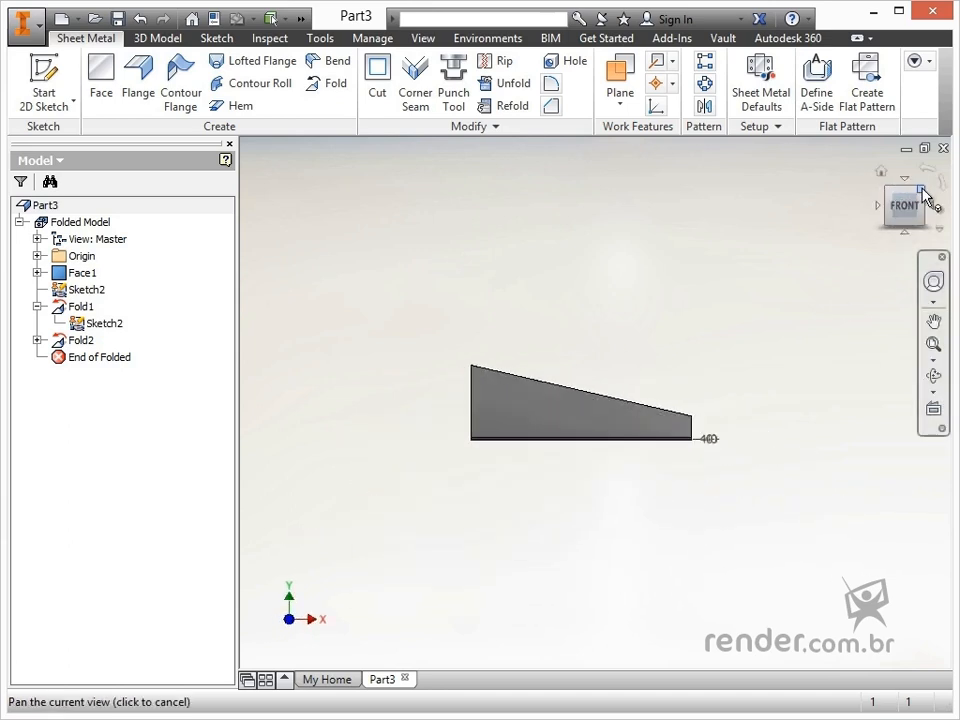
left_click(921, 195)
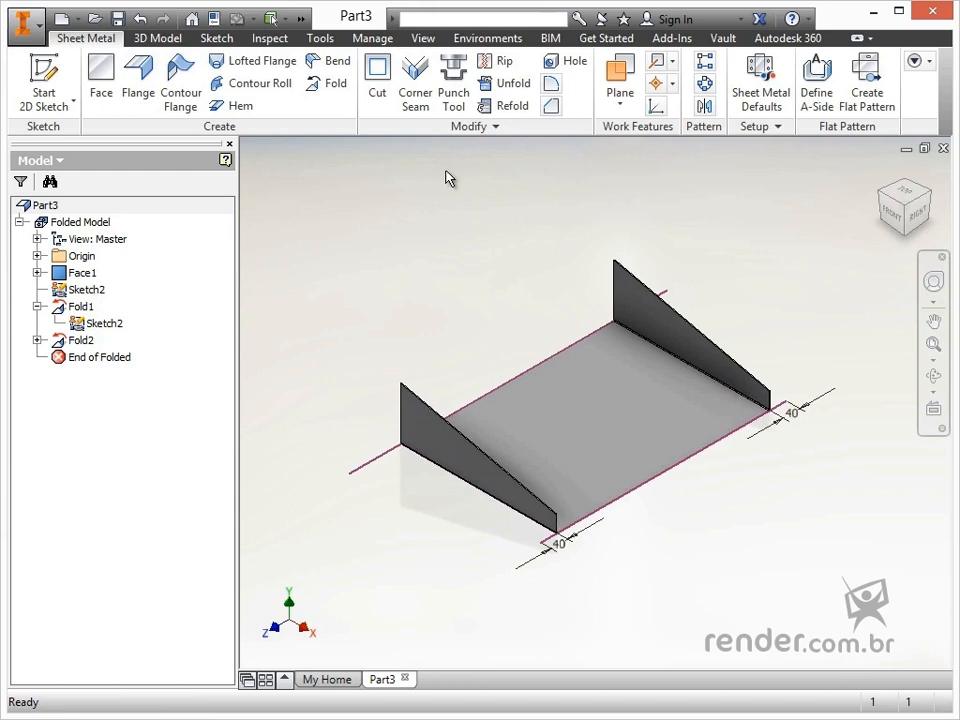
left_click(138, 80)
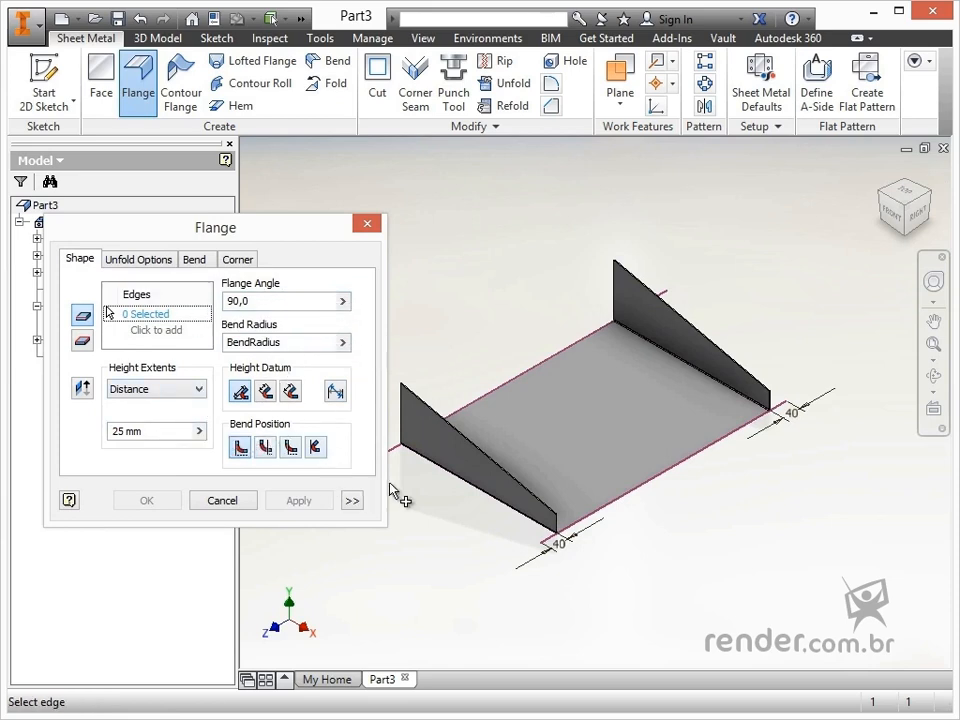
left_click(486, 463)
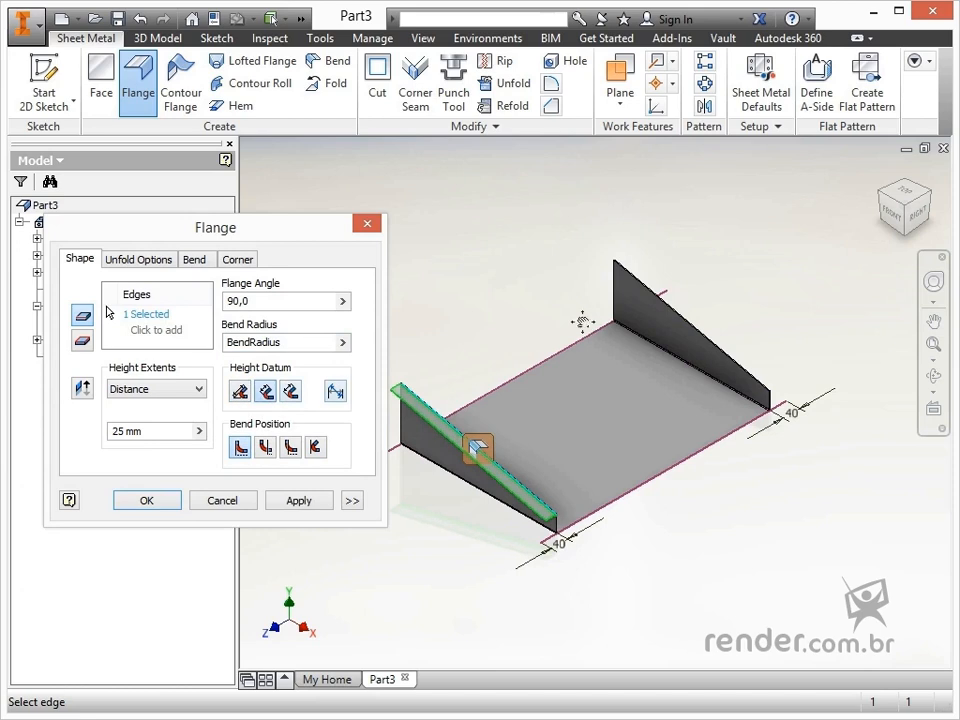
scroll(602, 332, "up", 3)
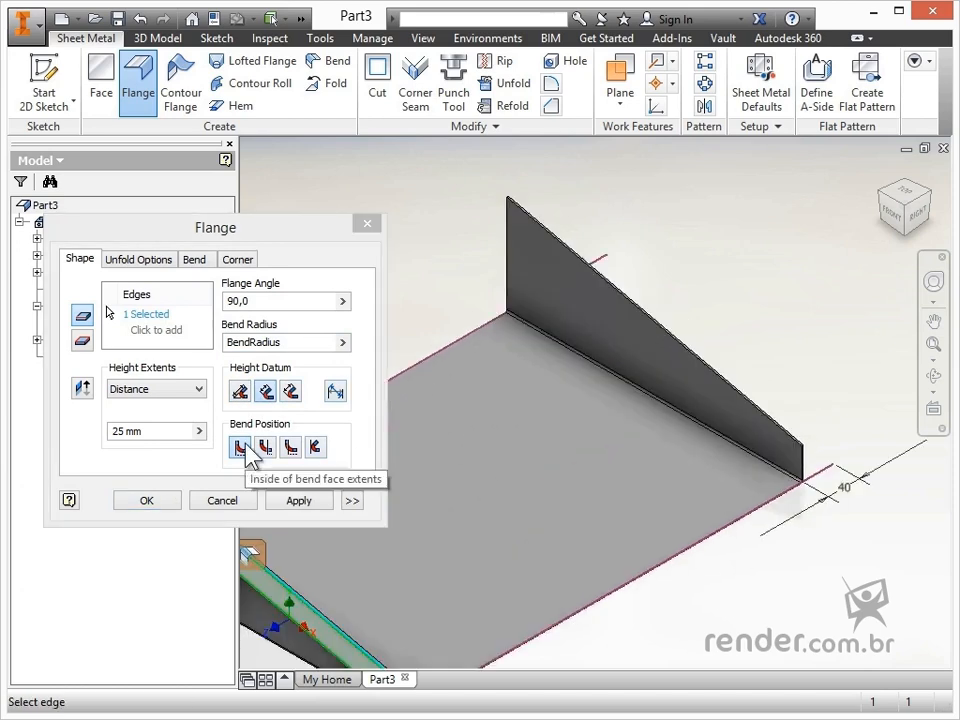
middle_click_drag(628, 299, 568, 414)
left_click(570, 414)
scroll(435, 439, "down", 3)
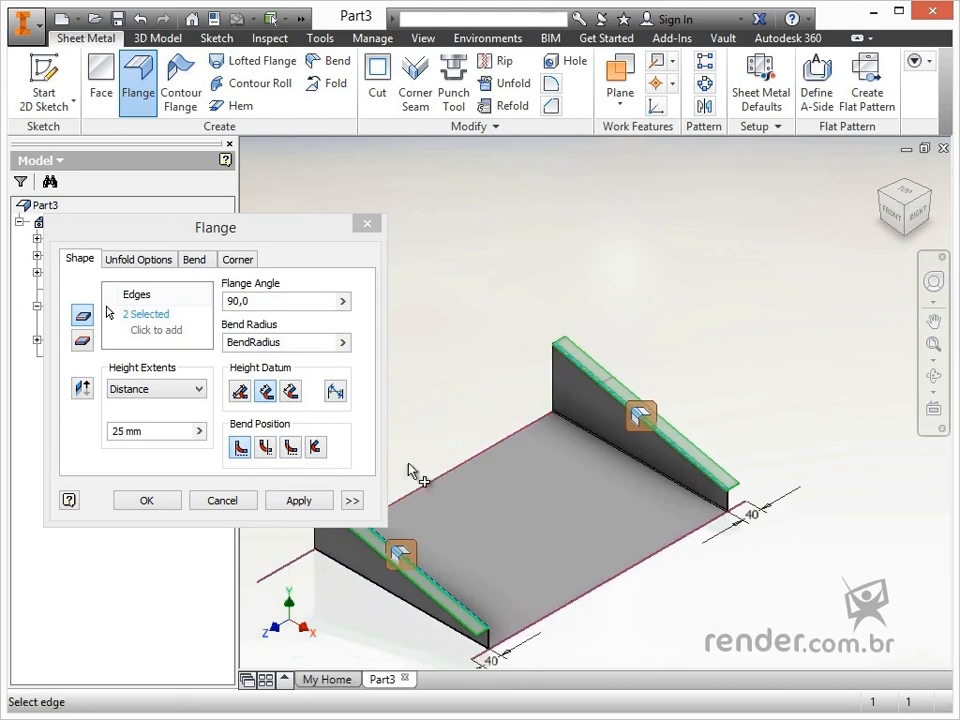
left_click(293, 501)
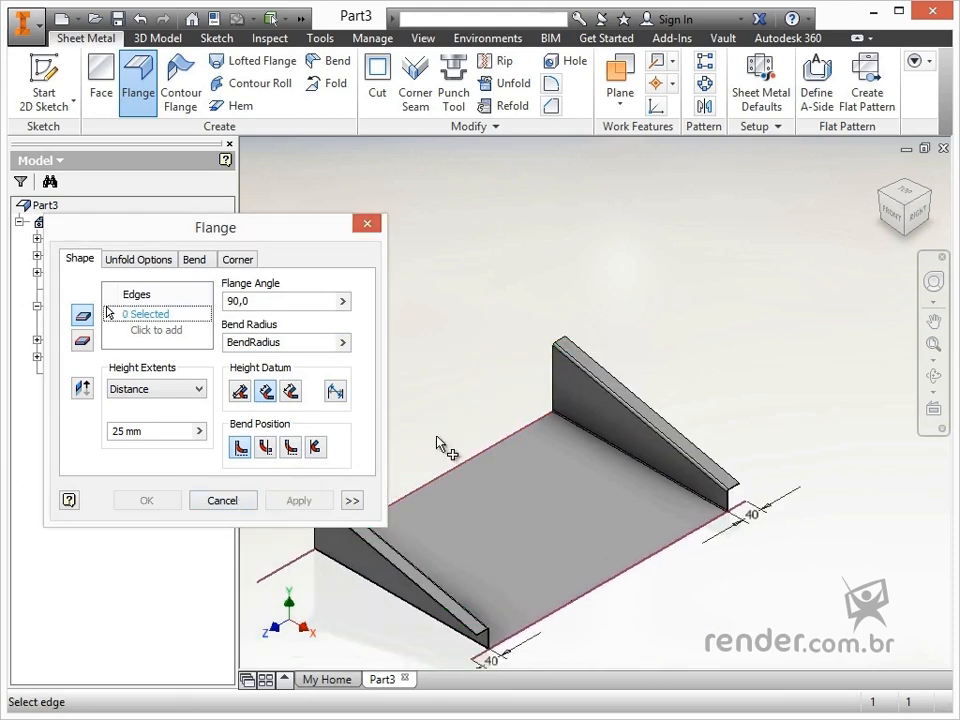
Step: Add a 40 mm flange at 90° on the plate edge between the walls' low ends, with the bend starting from the adjacent face
middle_click_drag(463, 418, 445, 390)
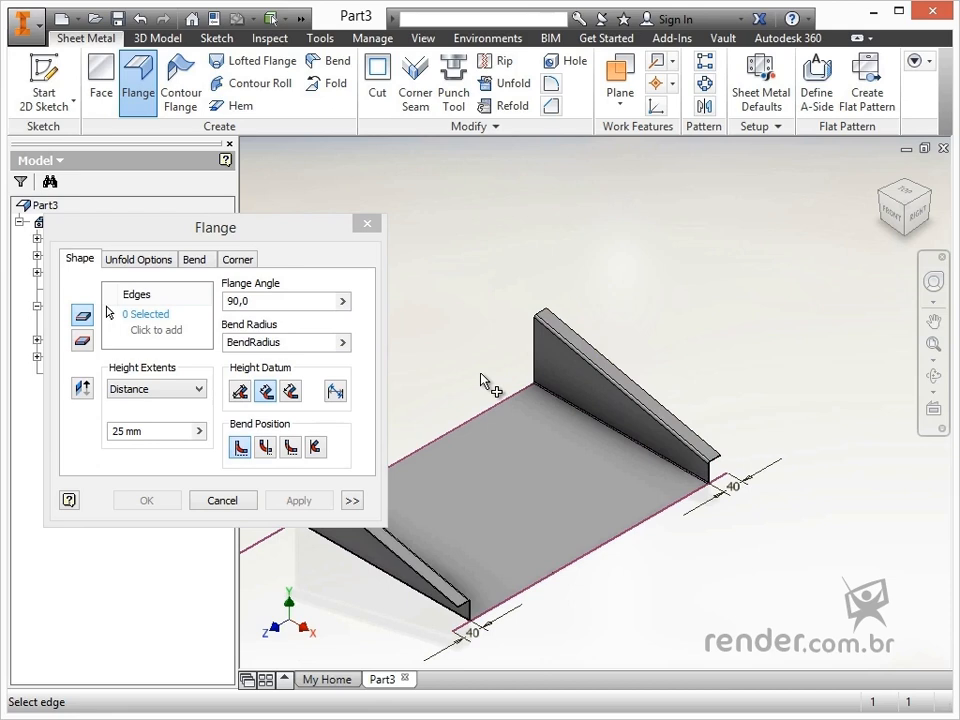
left_click(590, 558)
left_click(130, 432)
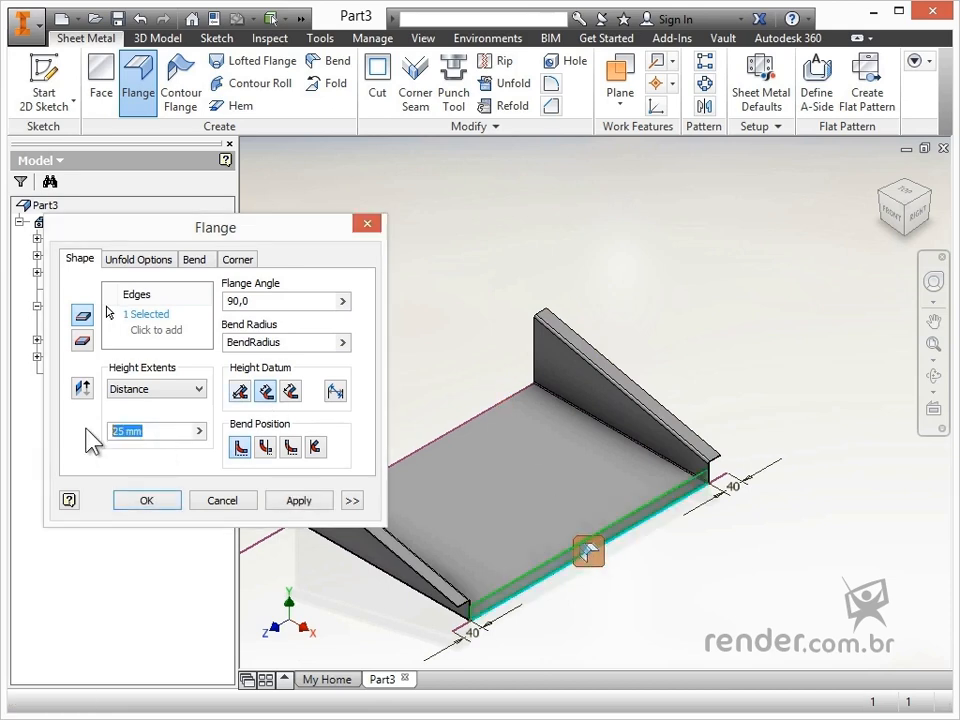
type("40")
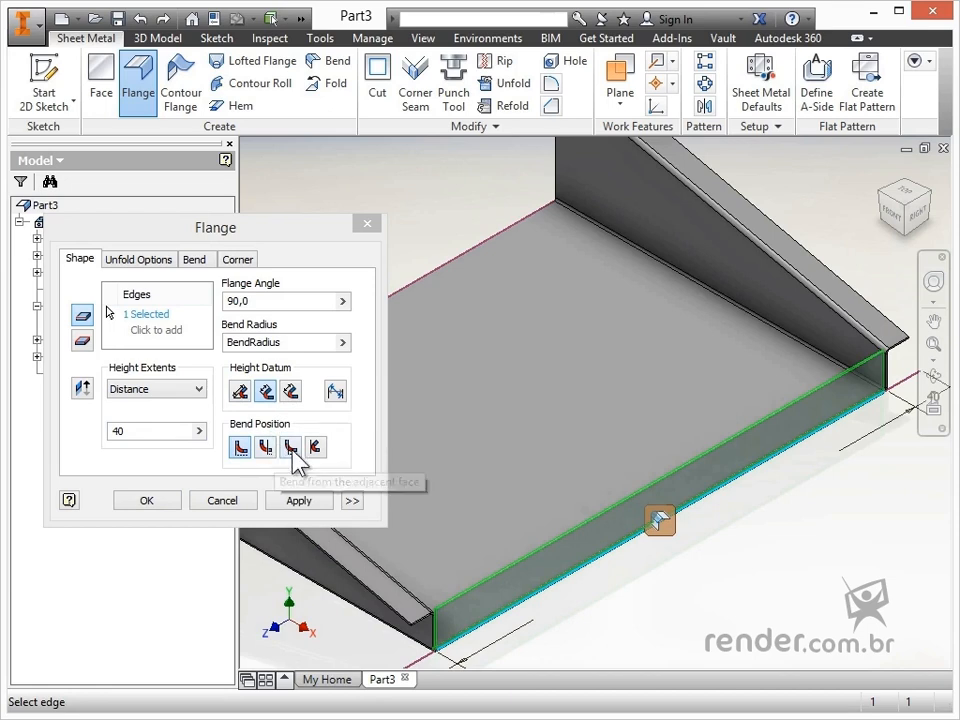
left_click(292, 449)
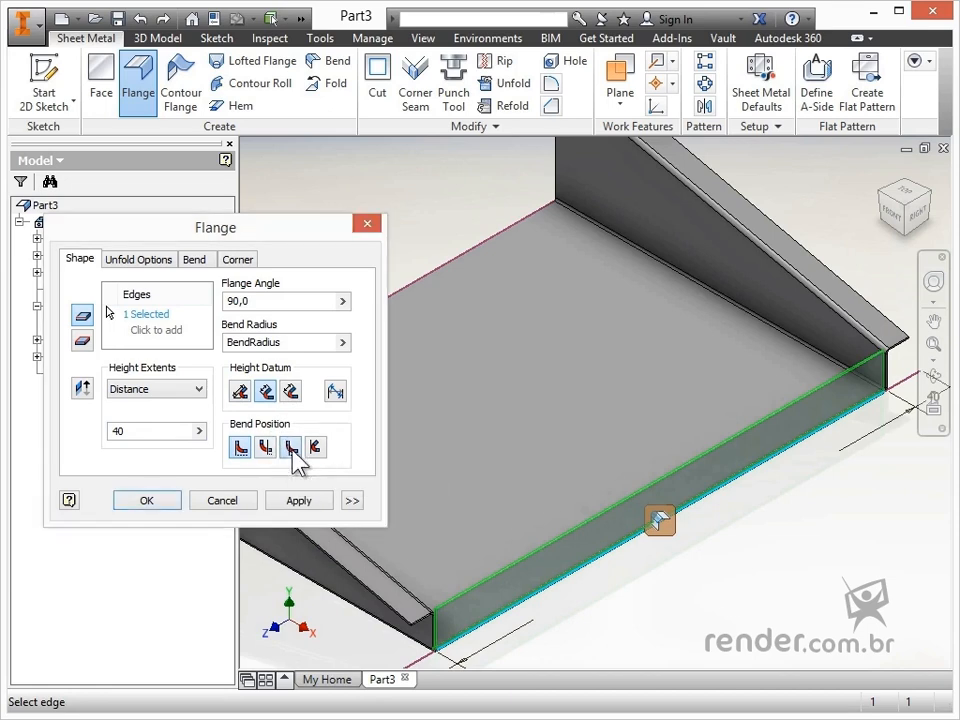
left_click(314, 502)
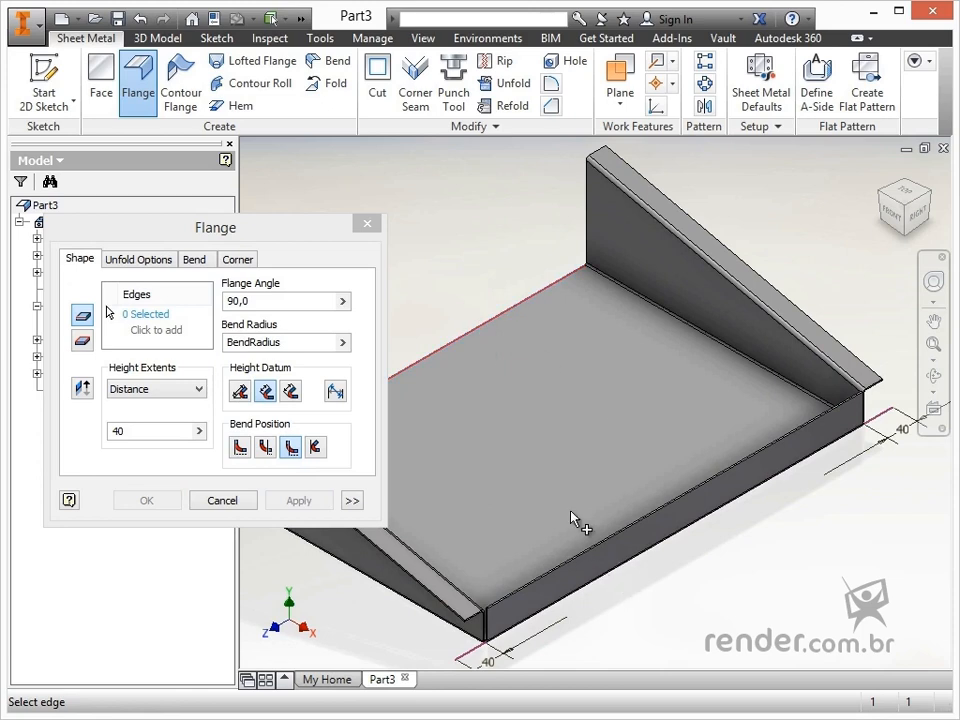
Step: Add a 130 mm flange at 90° on the plate edge between the walls' high ends
left_click(482, 335)
middle_click_drag(489, 336, 615, 399)
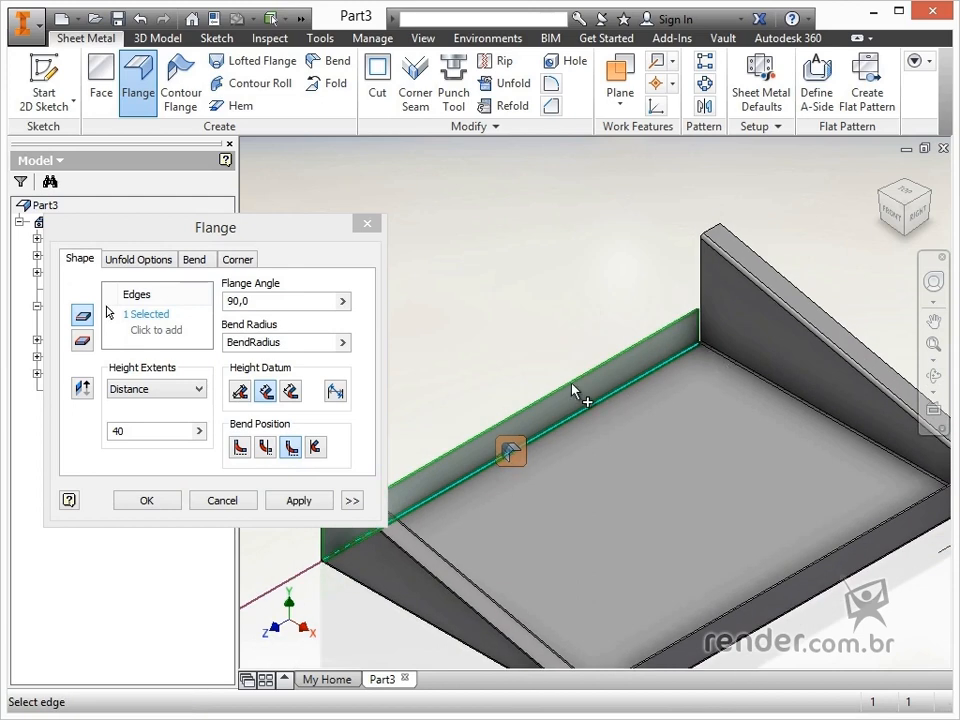
double_click(167, 434)
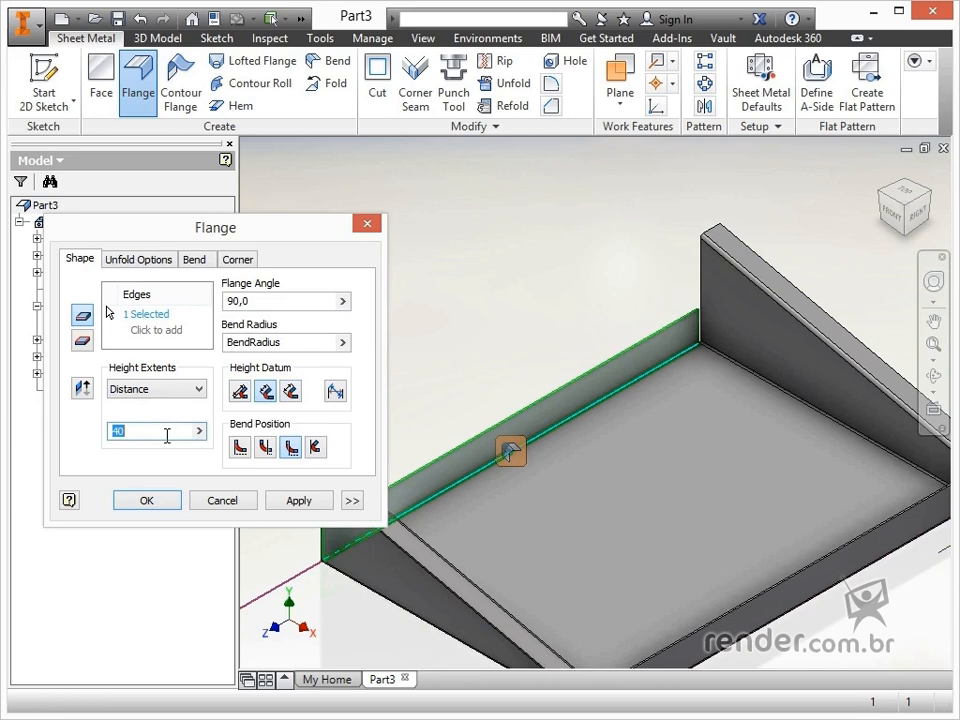
type("130")
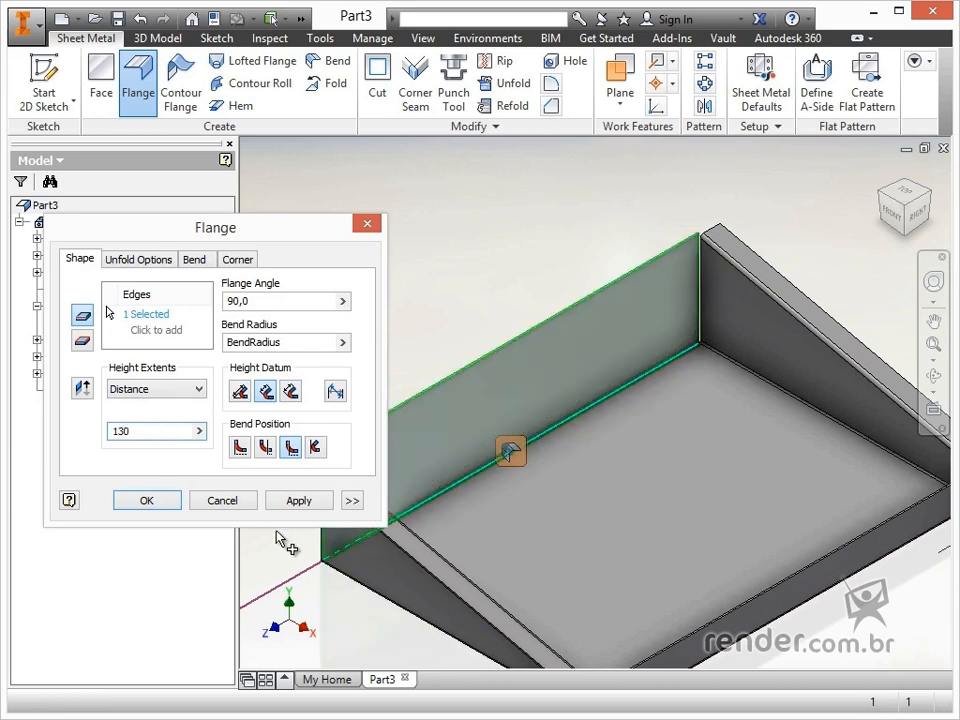
left_click(306, 501)
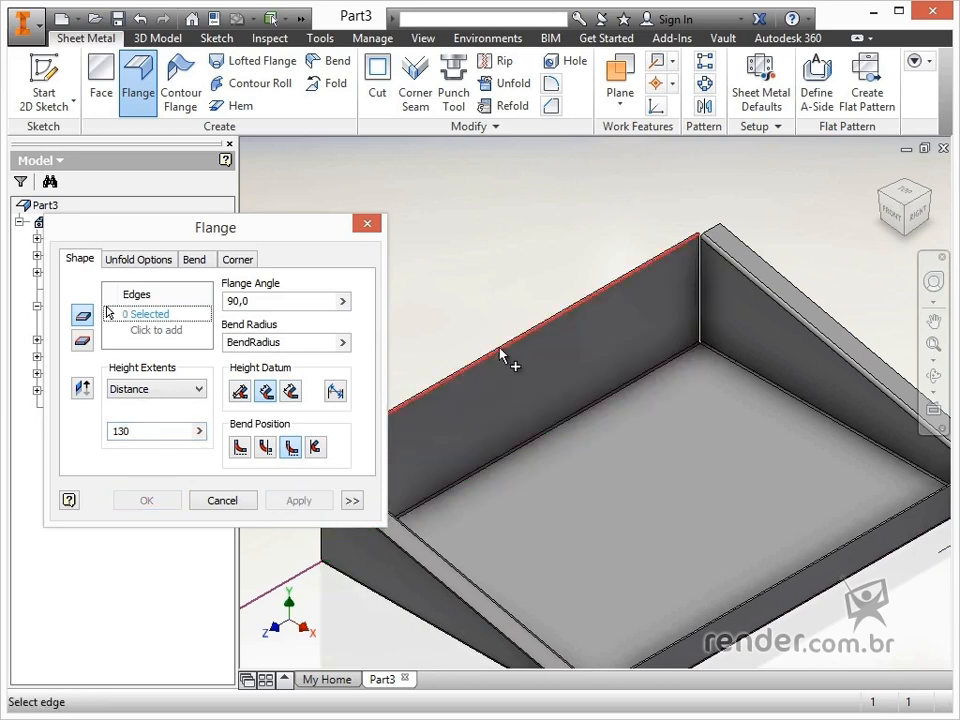
Step: Add a 25 mm flange at 77° along the tall back wall's top edge, with the bend position inside the bend face extents
scroll(524, 334, "up", 3)
middle_click_drag(514, 332, 621, 416)
left_click(617, 414)
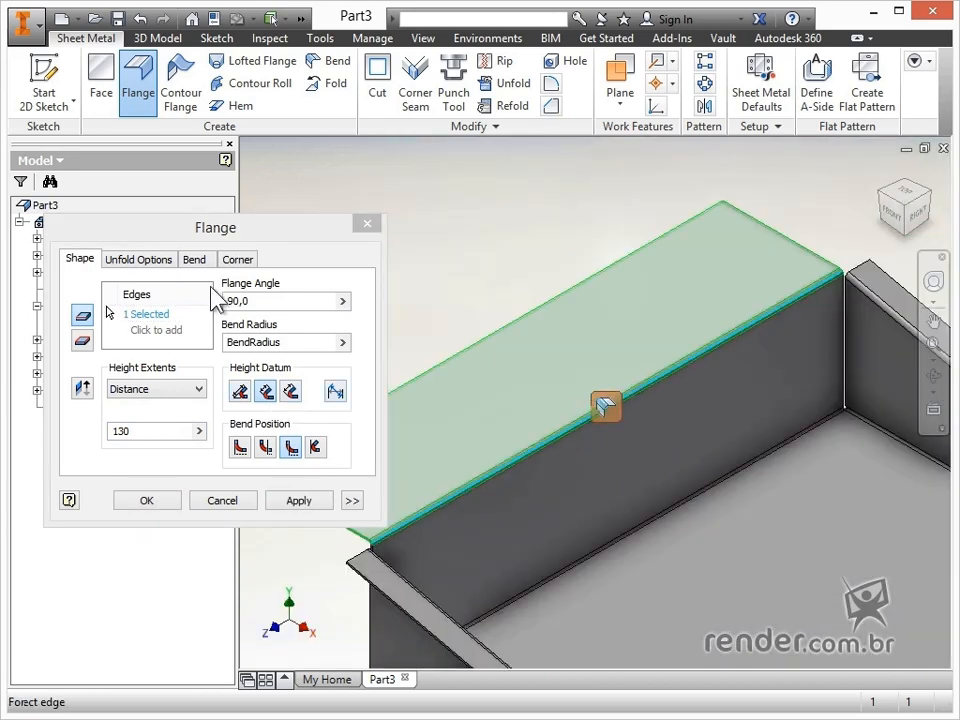
double_click(155, 431)
type("25")
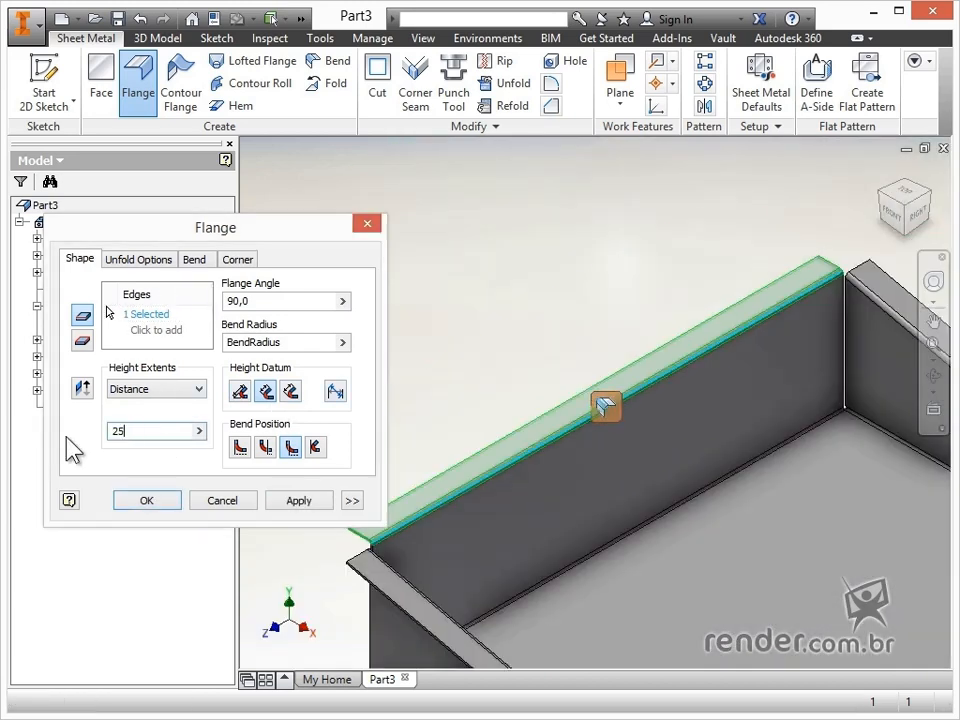
double_click(268, 300)
type("77")
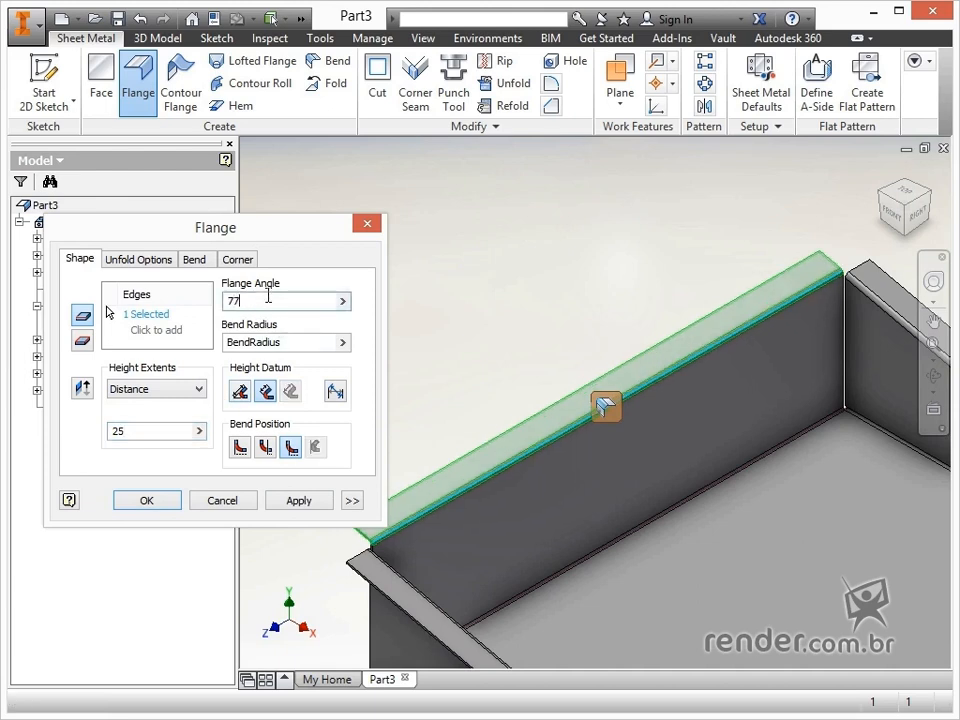
middle_click_drag(555, 449, 505, 424)
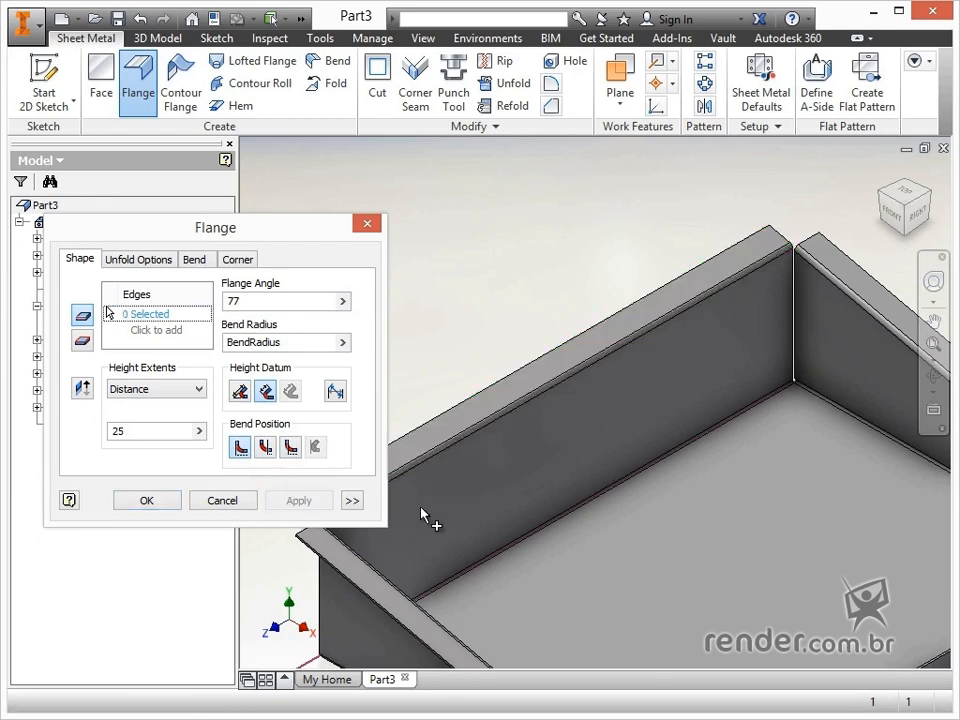
left_click(325, 505)
Step: Add a 25 mm flange at 103° along the top edge of the low front wall and finish the flanges
scroll(563, 512, "up", 5)
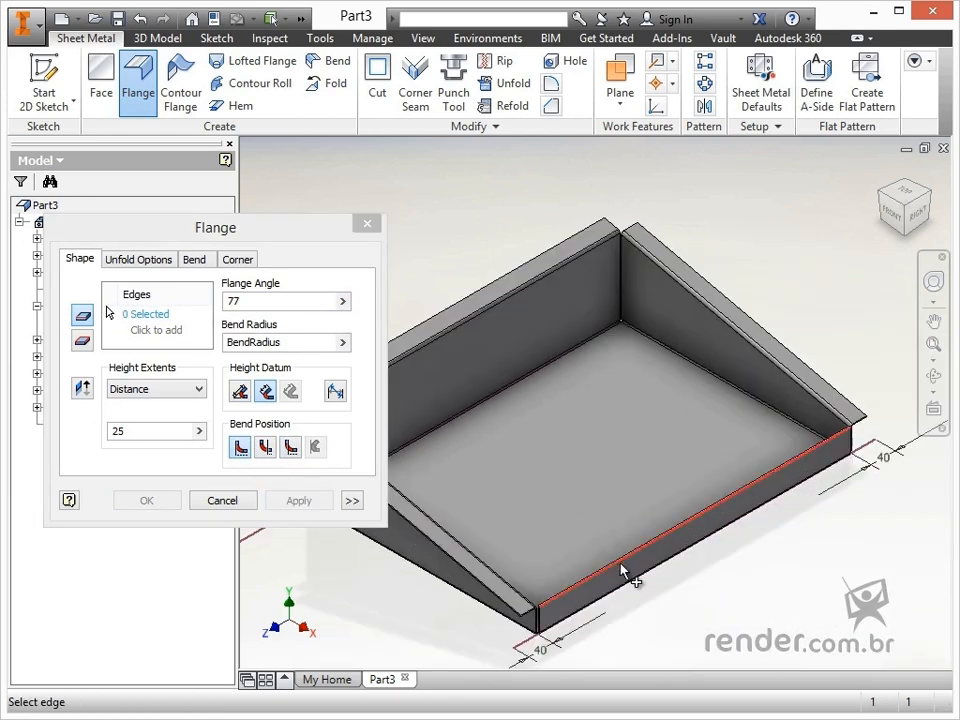
left_click(621, 569)
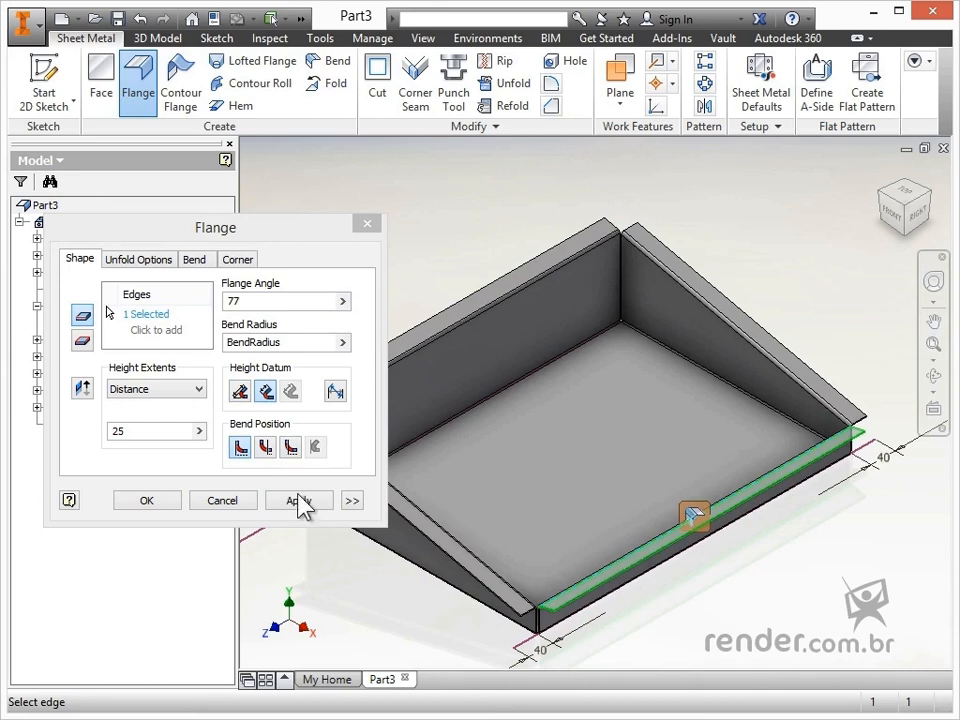
double_click(247, 296)
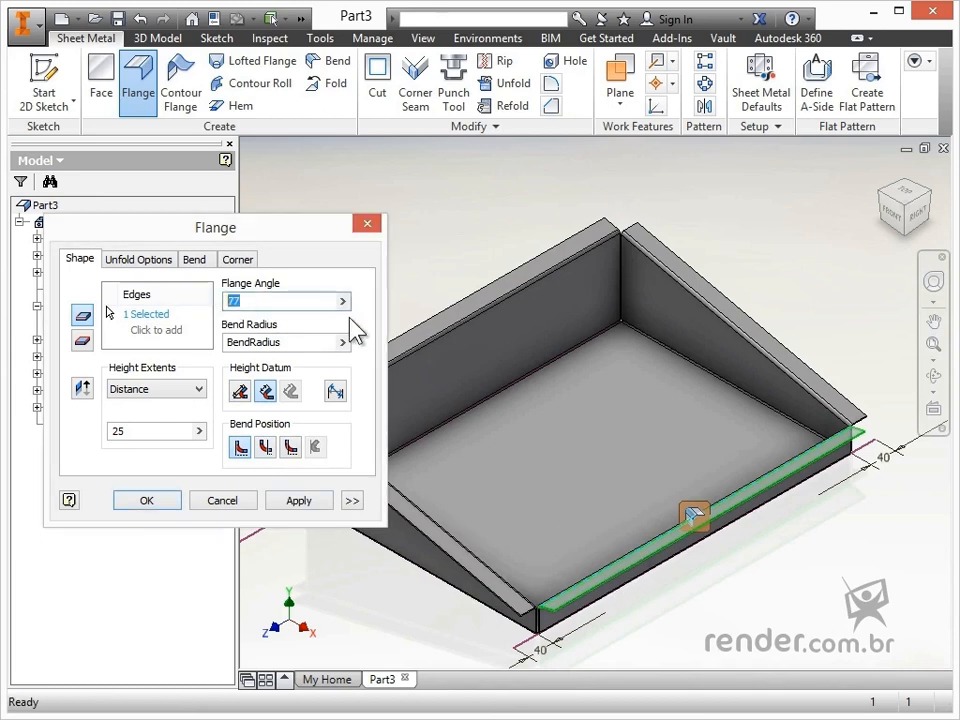
type("103")
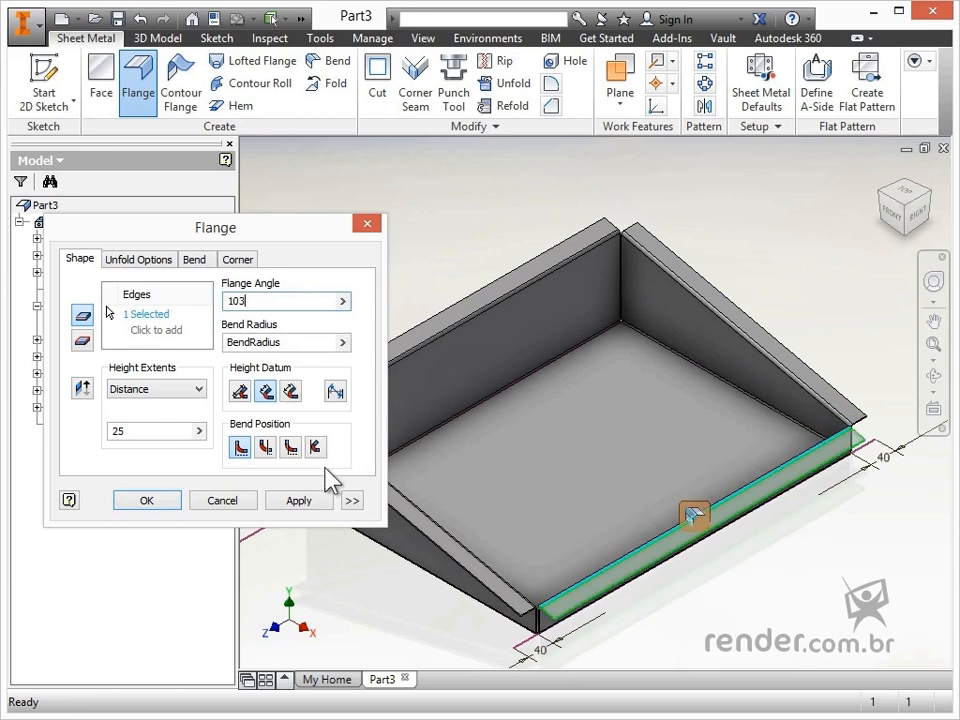
left_click(180, 503)
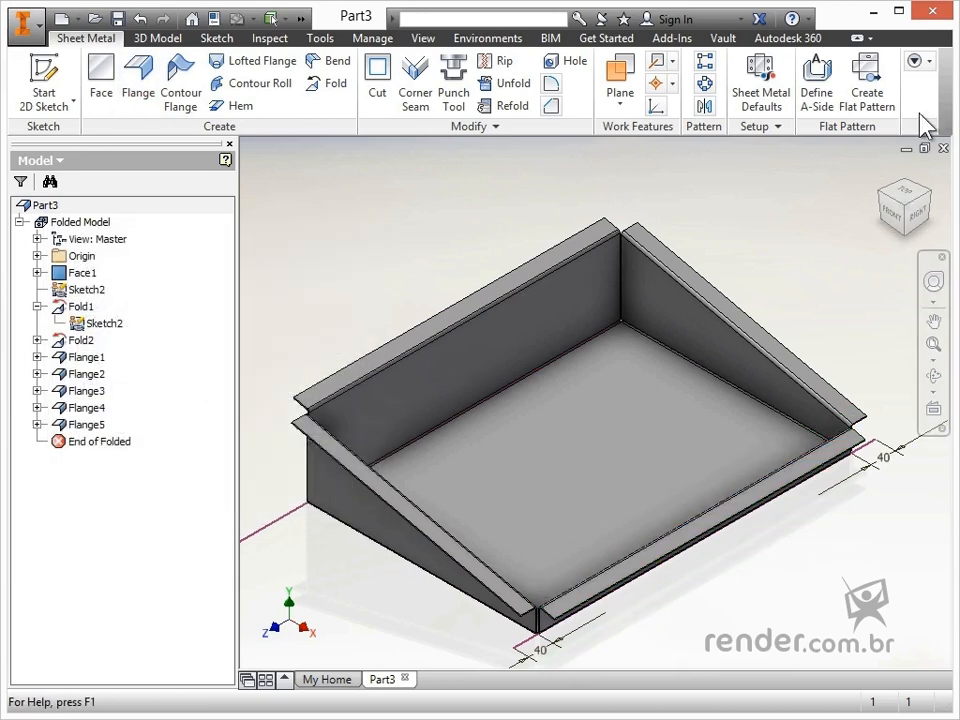
Step: Create the flat pattern of the finished sheet metal part
left_click(880, 111)
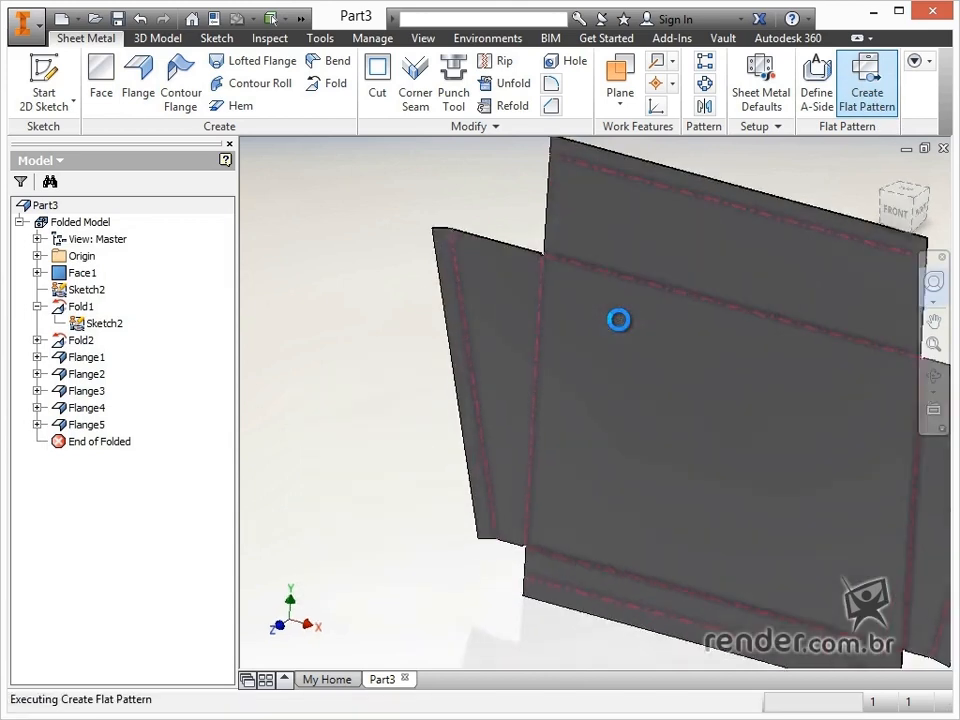